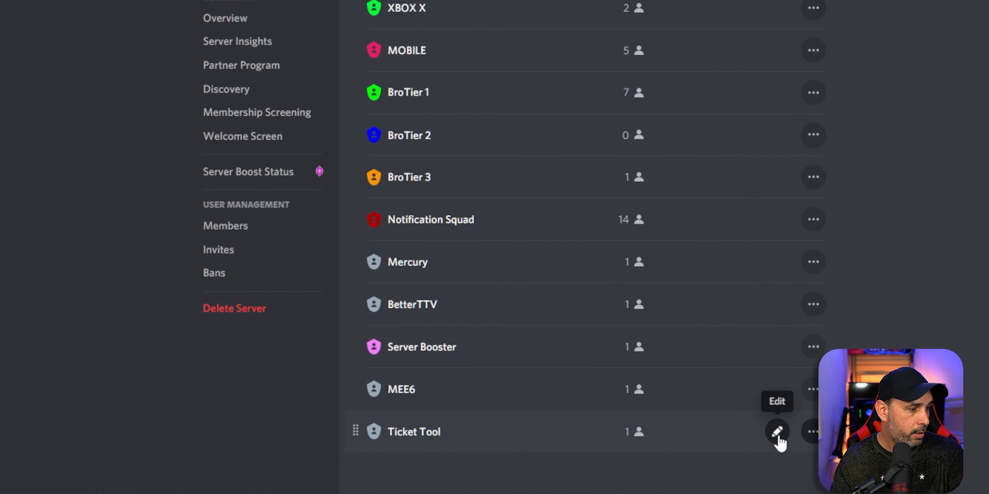
Open the Ticket Tool role and review its permissions from general server permissions through Administrator
left_click(768, 435)
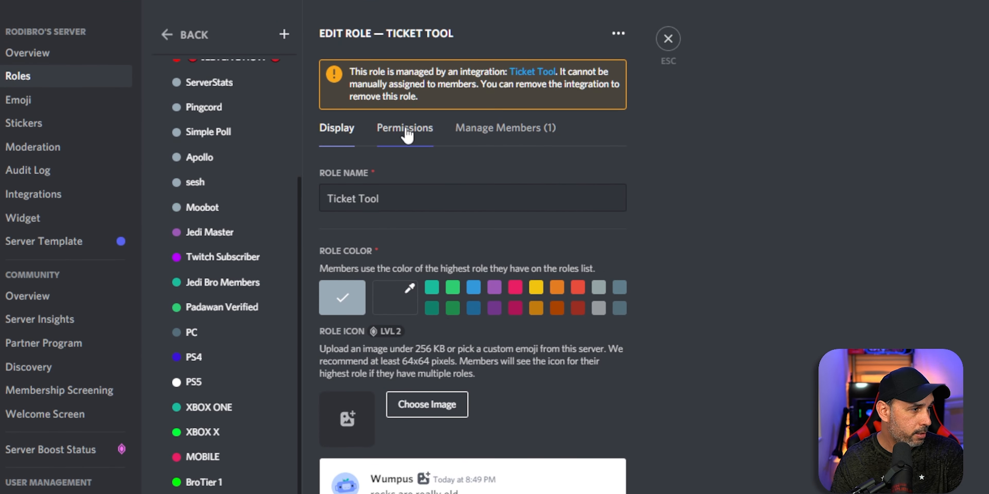
left_click(409, 136)
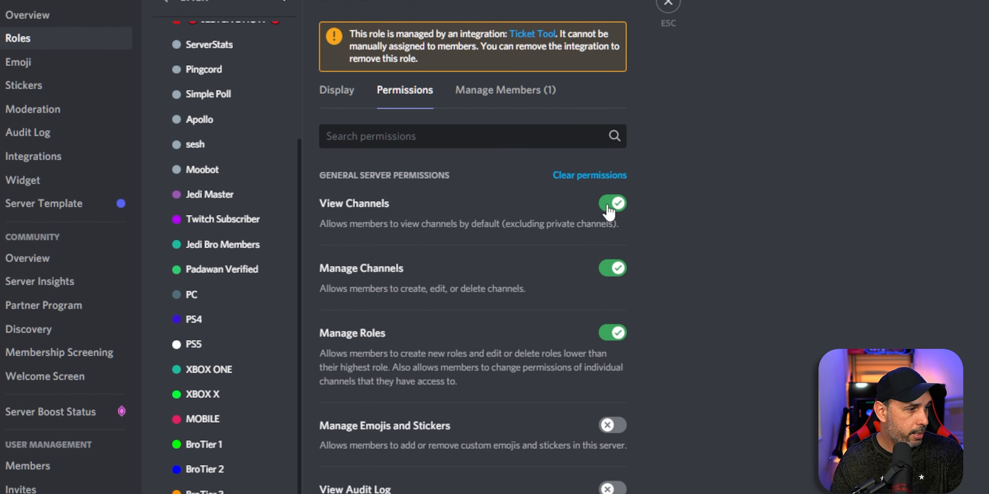
scroll(705, 361, "down", 5)
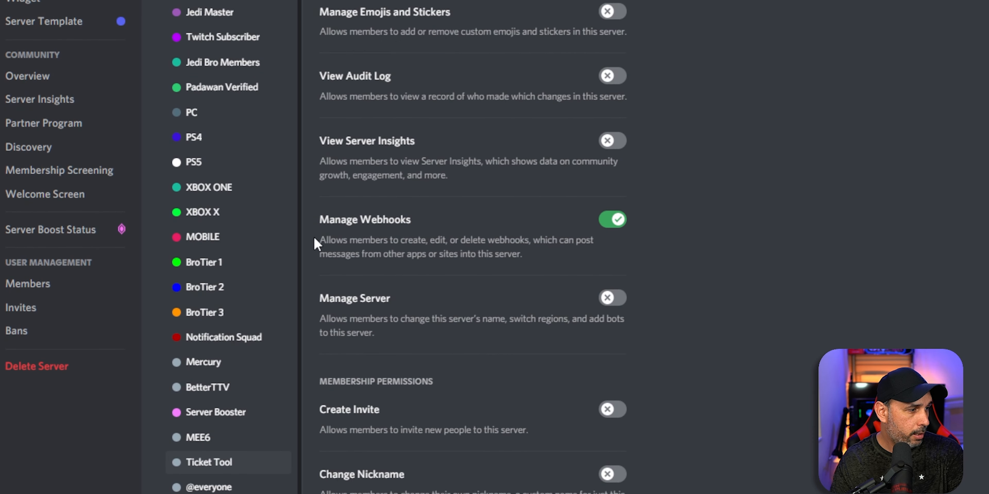
scroll(693, 307, "down", 17)
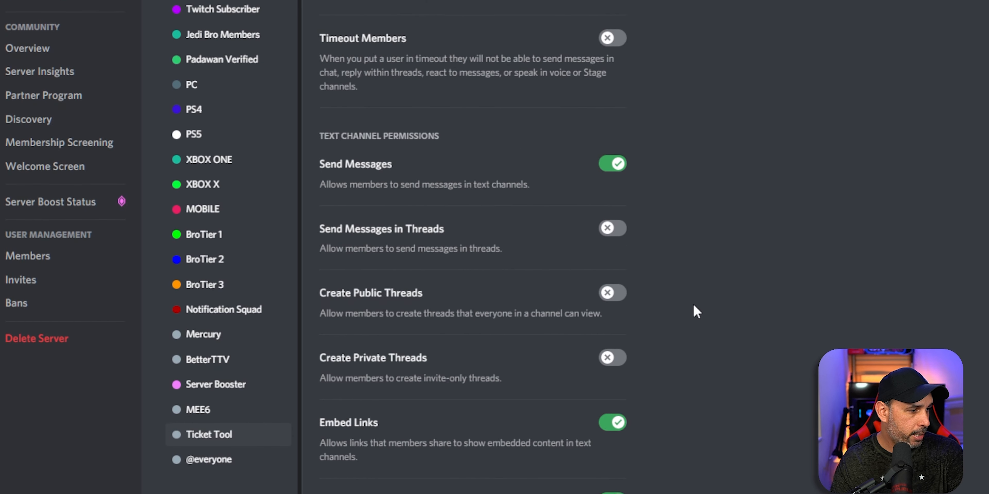
scroll(664, 170, "up", 3)
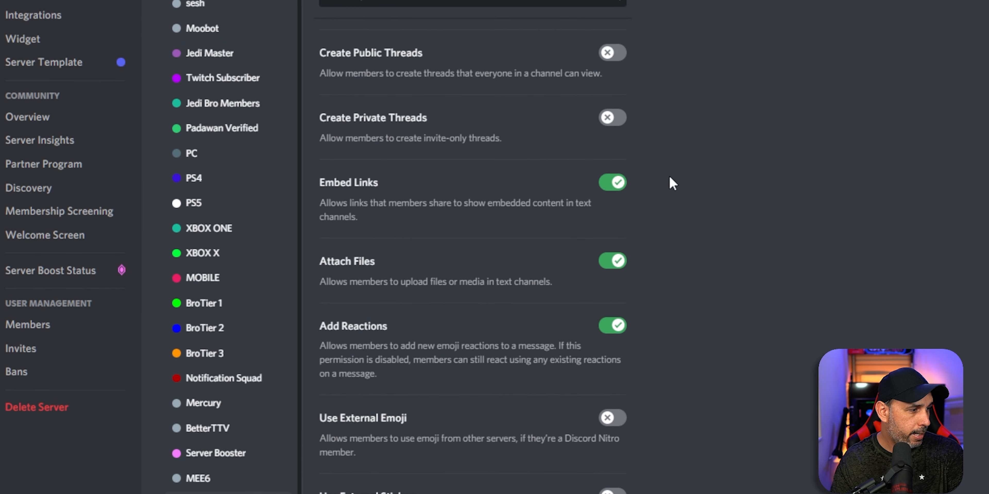
scroll(648, 304, "down", 5)
scroll(665, 320, "down", 4)
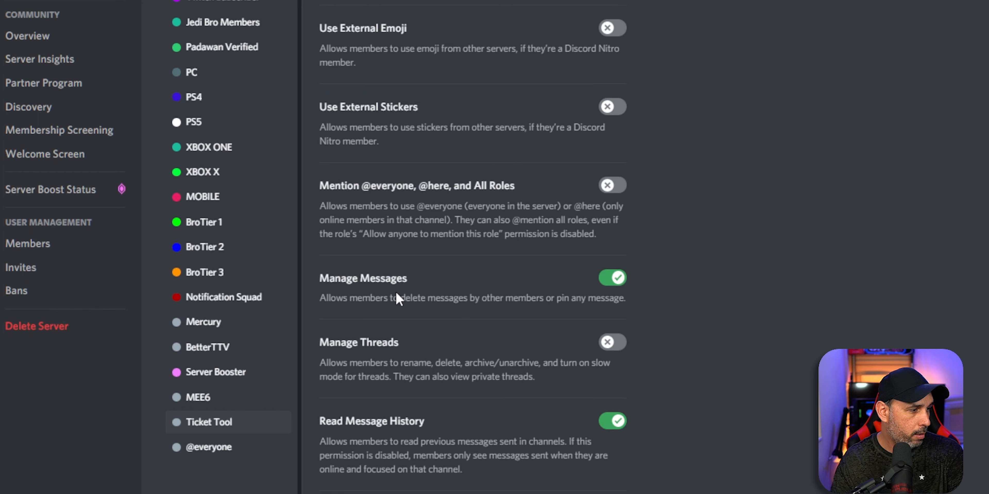
scroll(673, 279, "down", 2)
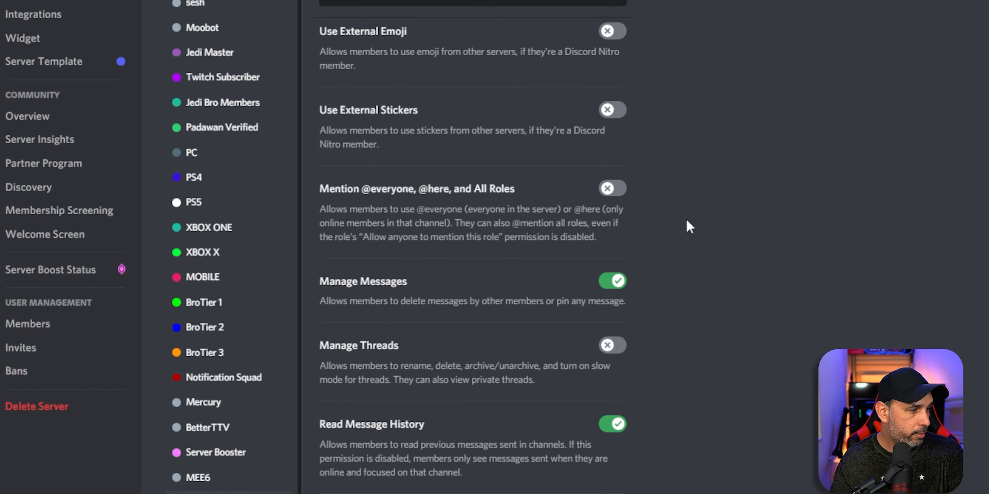
scroll(687, 221, "down", 6)
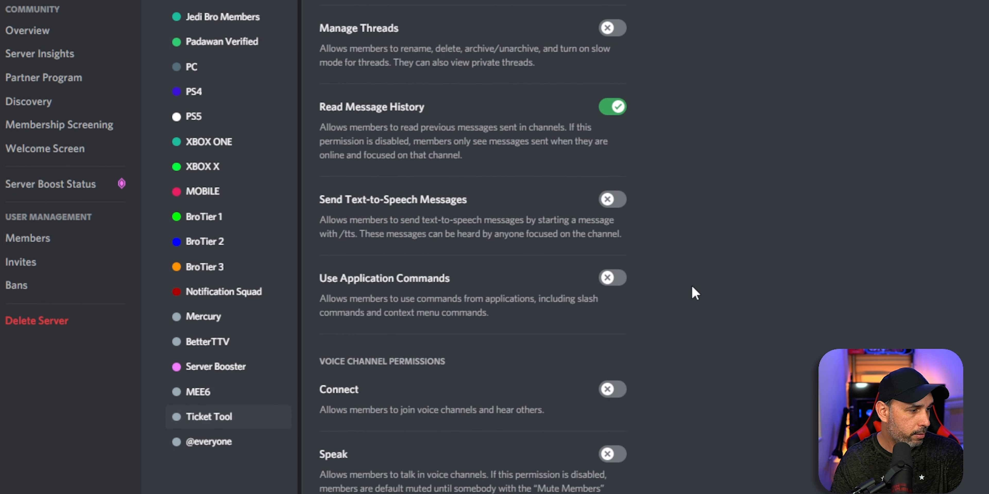
scroll(692, 287, "down", 12)
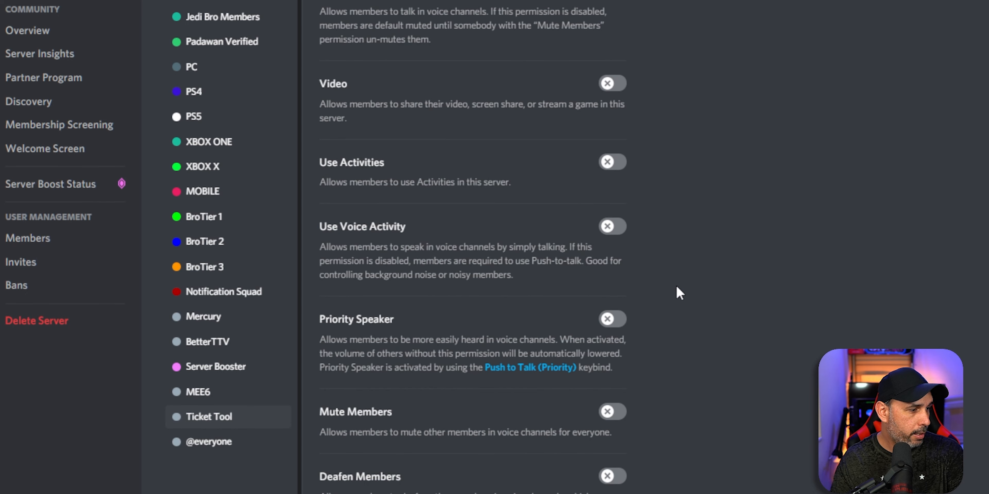
scroll(677, 287, "down", 10)
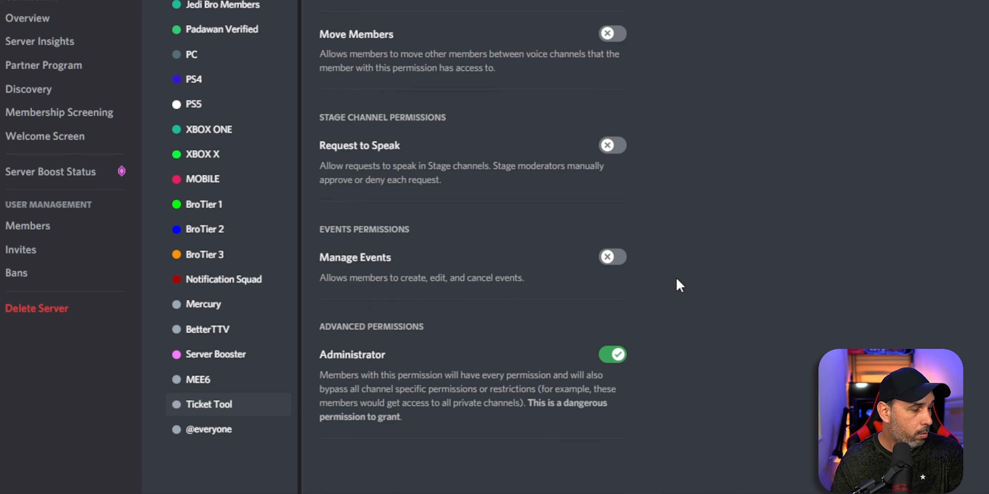
scroll(718, 270, "up", 15)
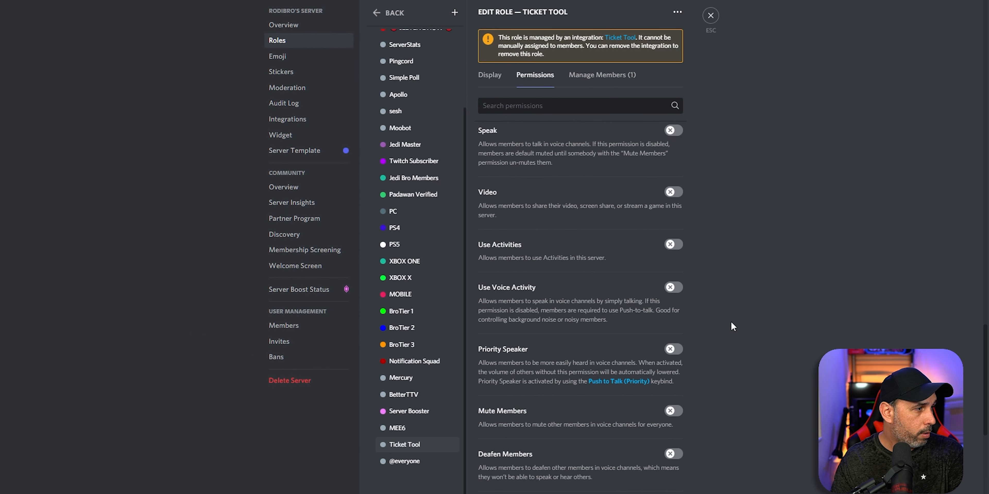
left_click(377, 15)
Open the RBG Tech Support Team role, review its full permission list, and leave the server settings
scroll(494, 147, "down", 2)
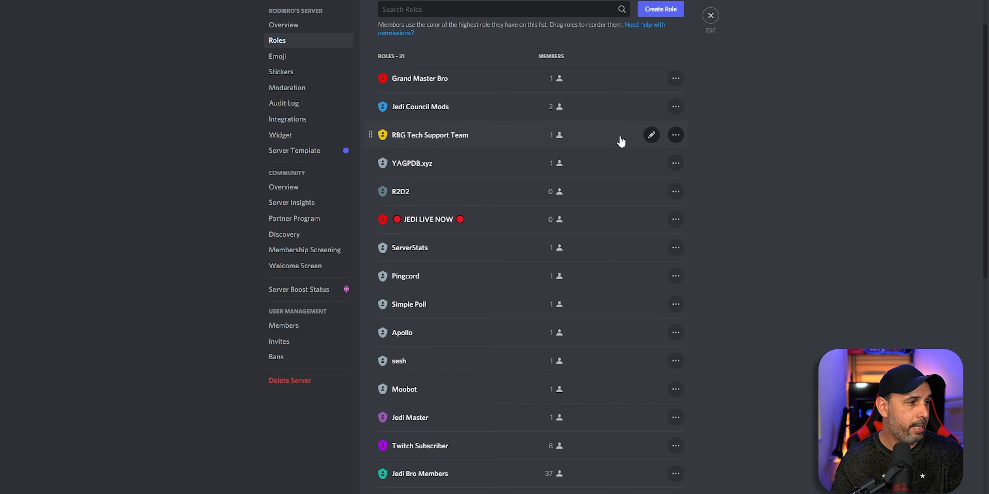
left_click(652, 135)
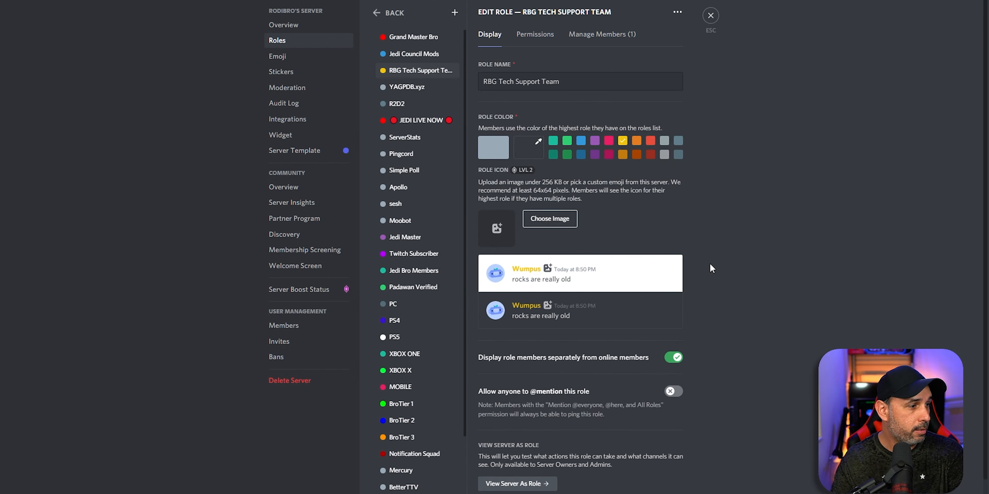
left_click(536, 35)
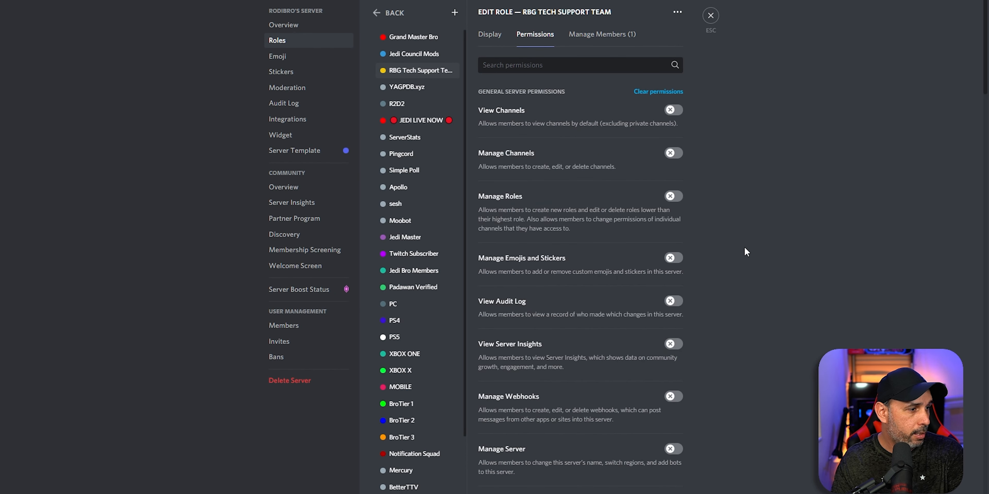
scroll(722, 271, "down", 10)
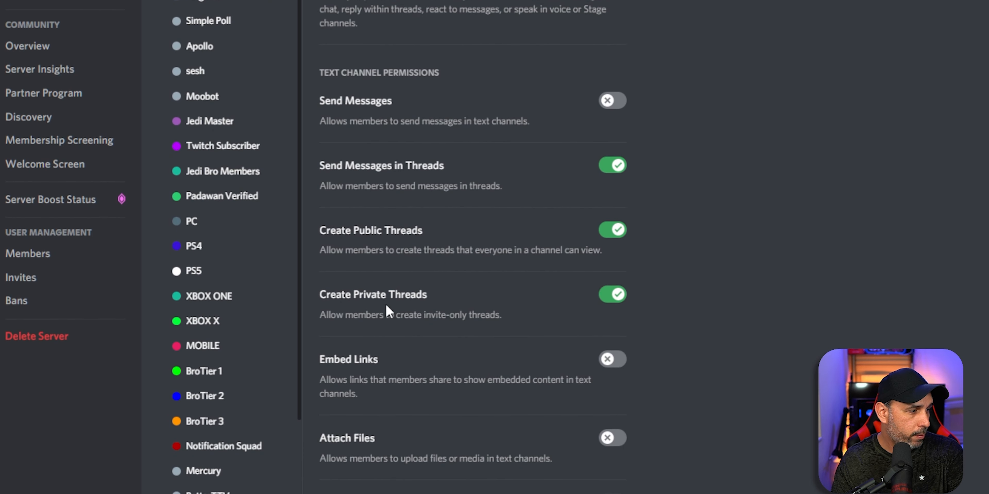
scroll(729, 317, "down", 8)
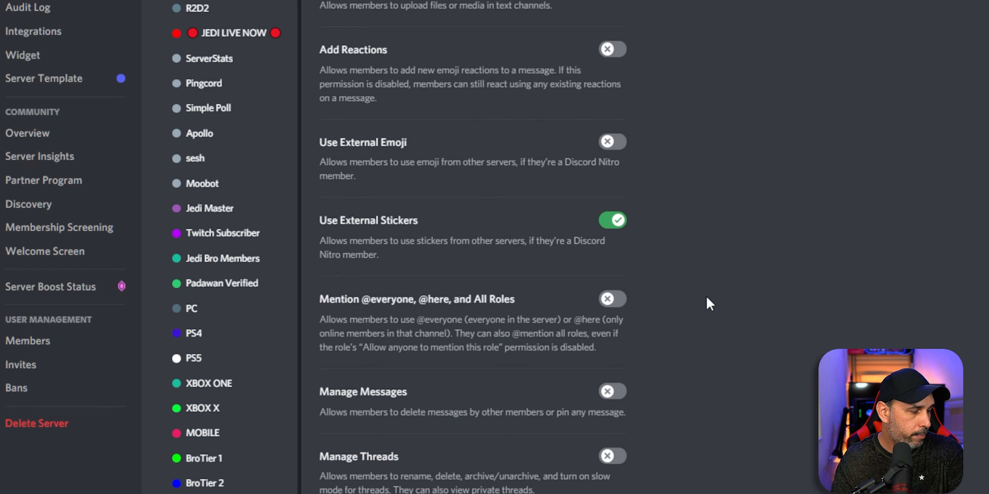
scroll(746, 311, "down", 10)
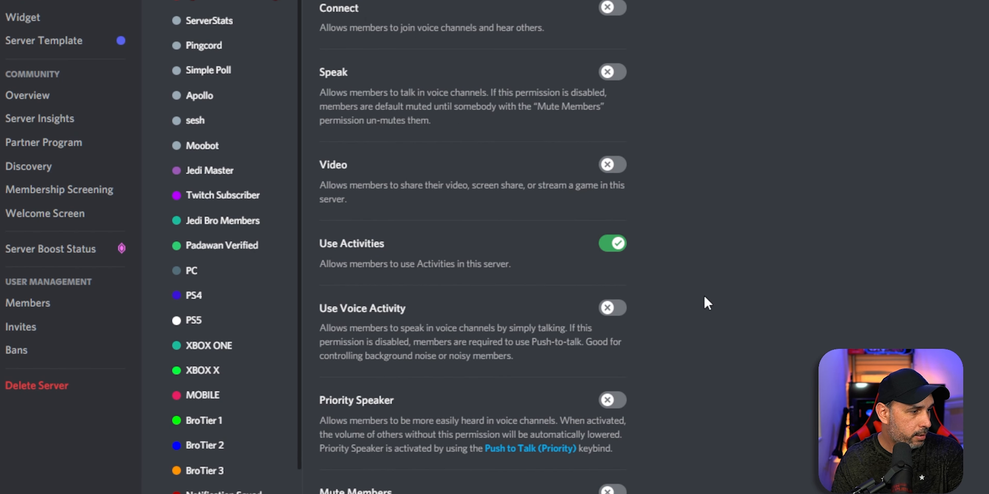
scroll(703, 295, "down", 10)
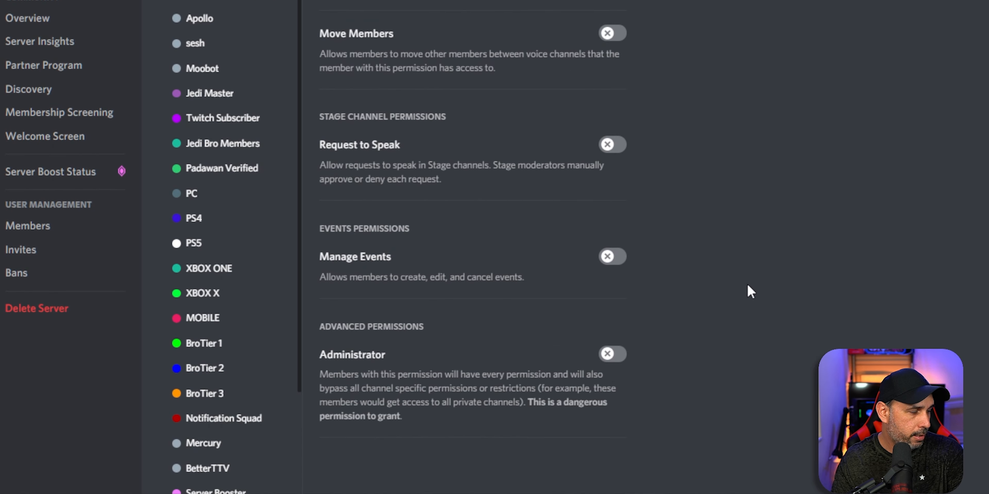
scroll(747, 286, "up", 15)
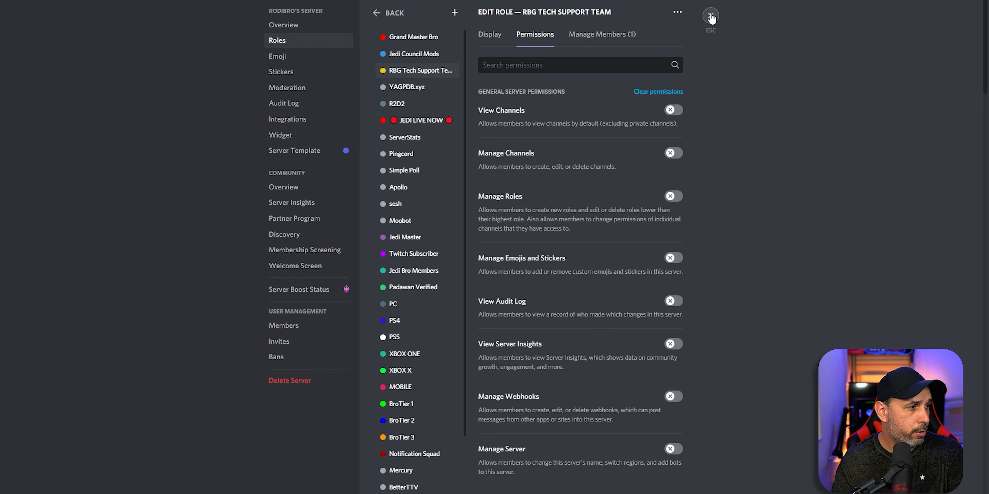
left_click(378, 14)
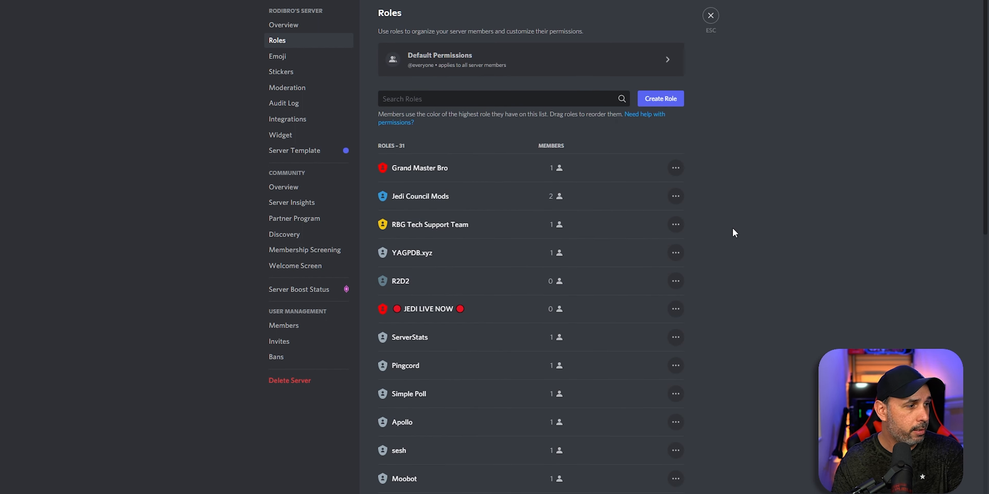
key("Escape")
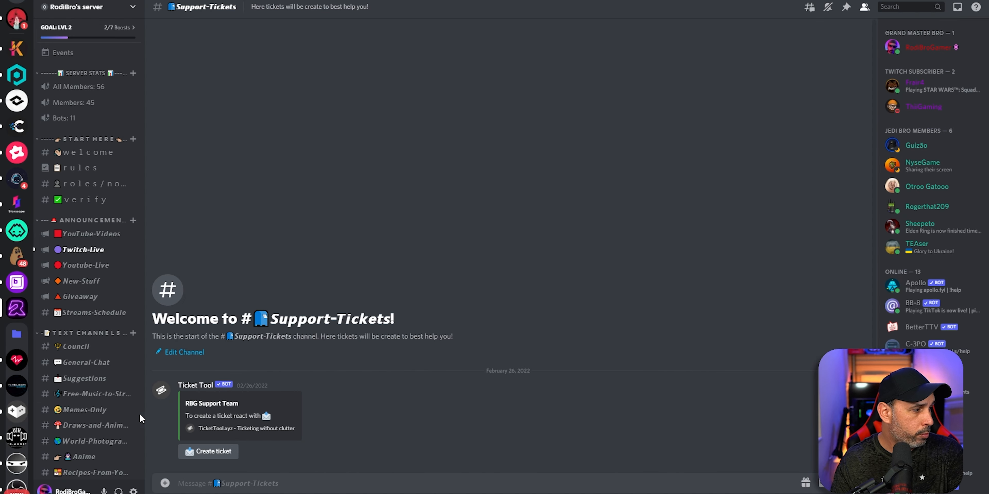
scroll(101, 368, "down", 3)
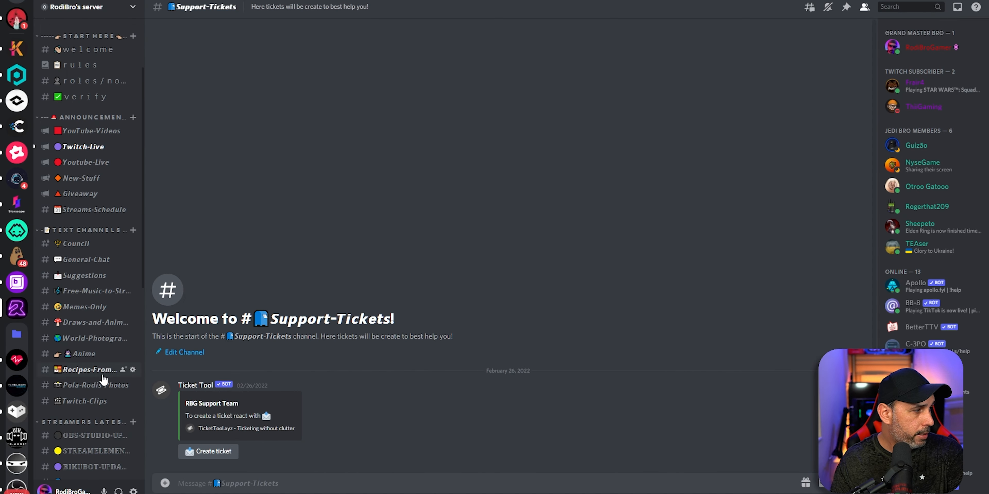
scroll(103, 381, "down", 10)
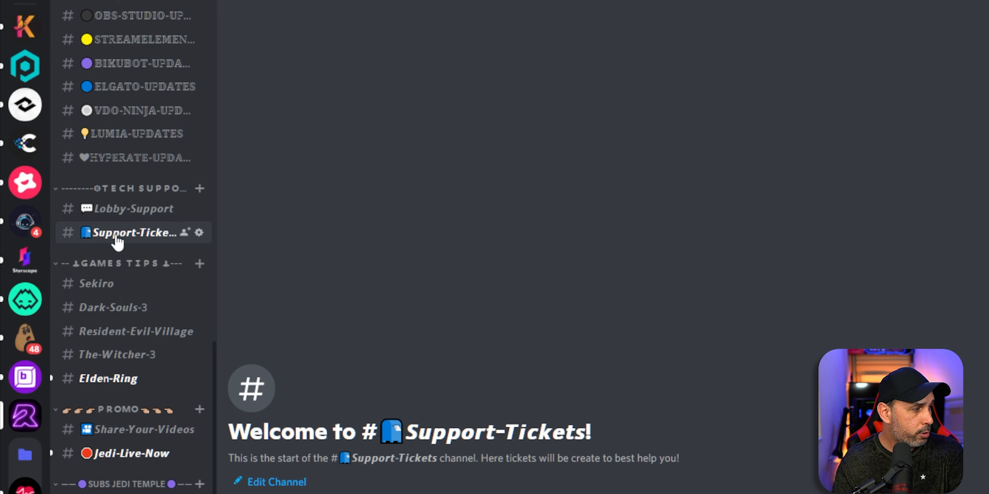
left_click(198, 233)
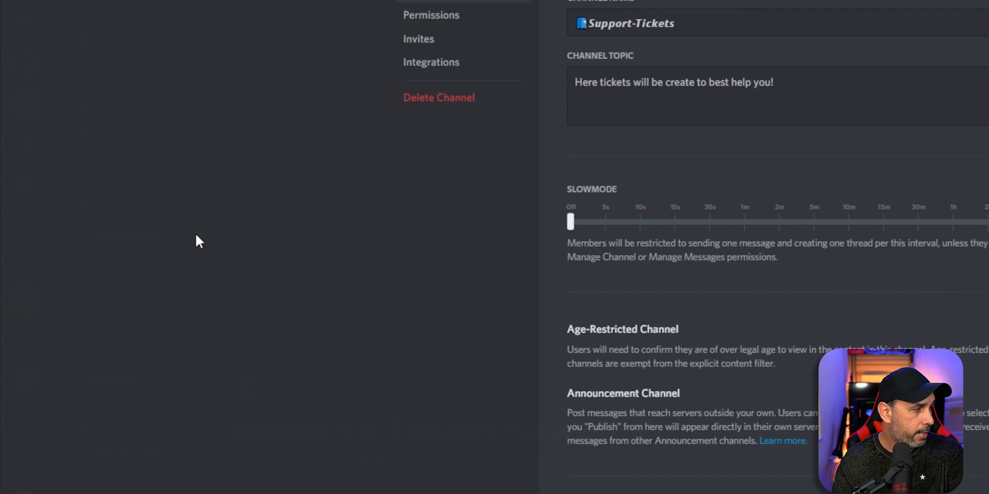
left_click(452, 82)
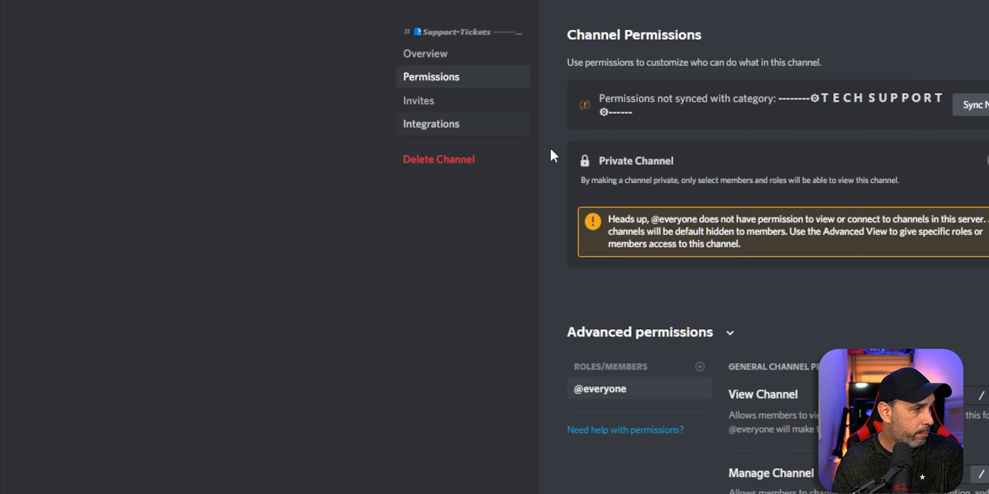
scroll(782, 268, "down", 4)
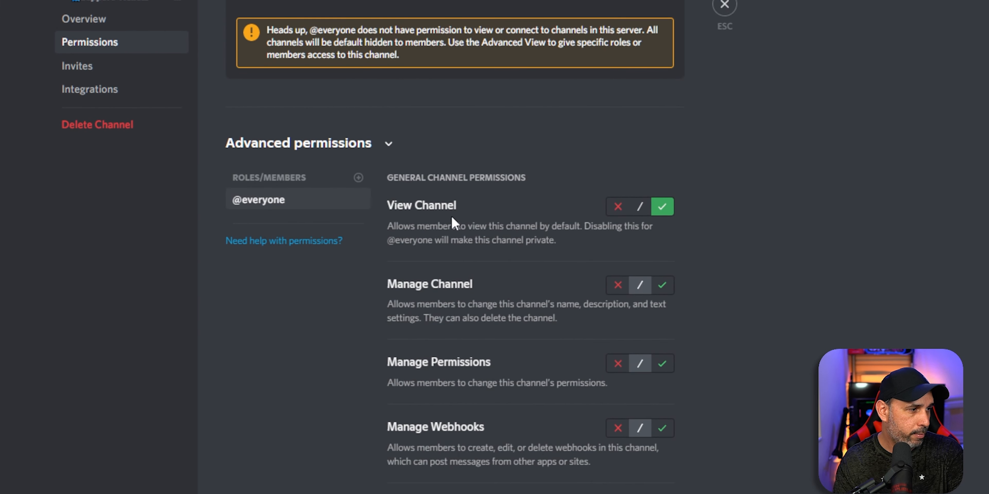
scroll(744, 303, "down", 12)
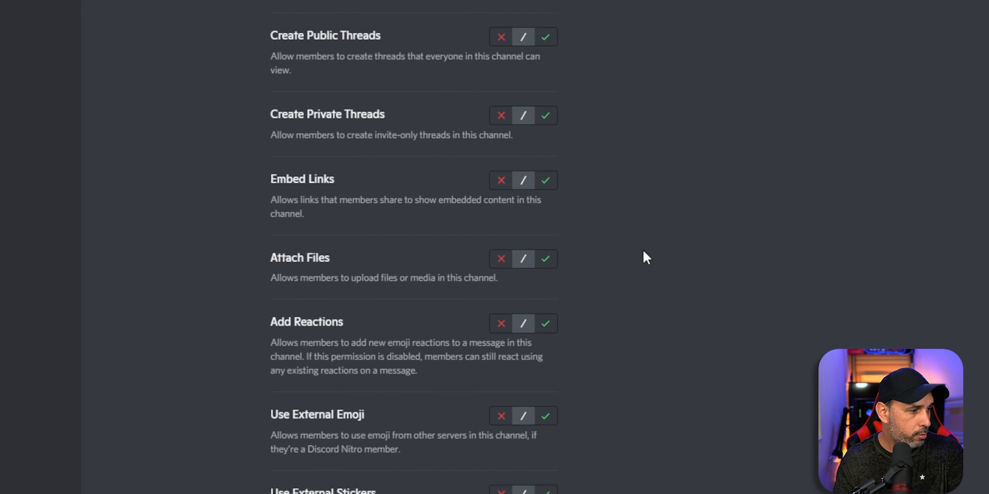
scroll(645, 258, "down", 4)
scroll(644, 258, "up", 11)
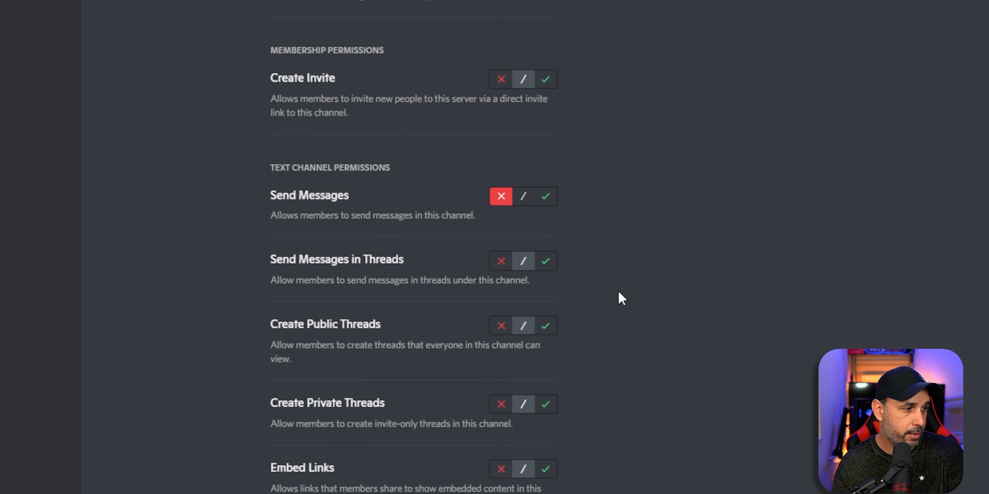
scroll(633, 303, "down", 15)
scroll(651, 294, "down", 4)
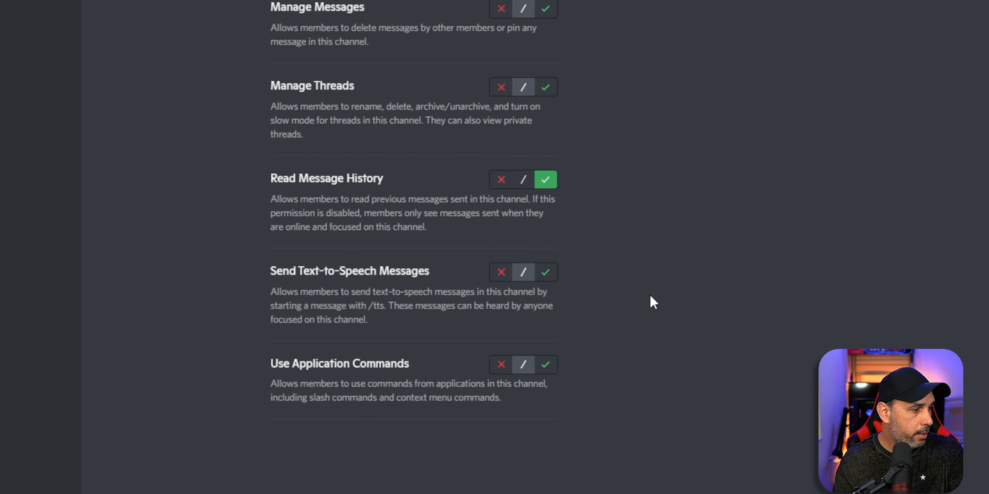
scroll(453, 203, "up", 1)
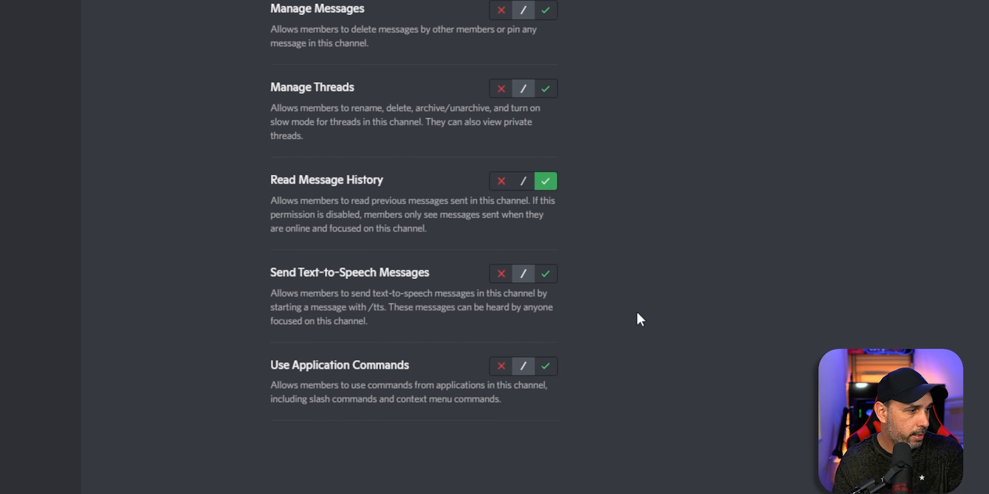
scroll(637, 311, "up", 15)
scroll(644, 304, "up", 15)
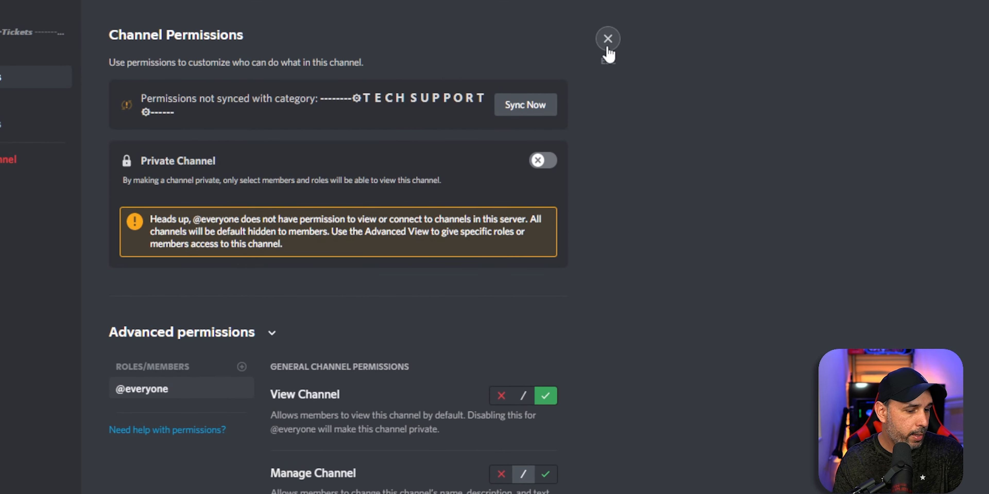
left_click(608, 38)
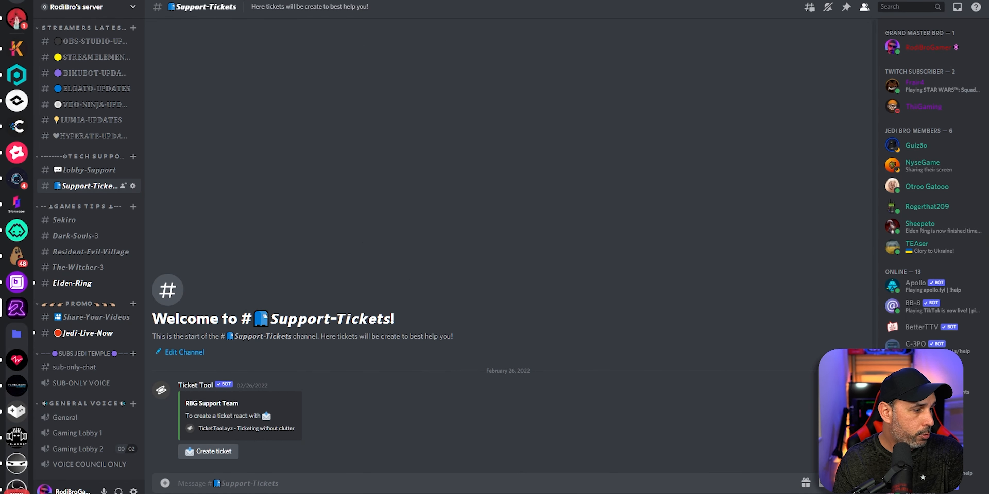
Switch to the Ticket Tool dashboard and review the Server Configs, including dashboard roles, global ticket limit, and config backup and restore
key("alt+Tab")
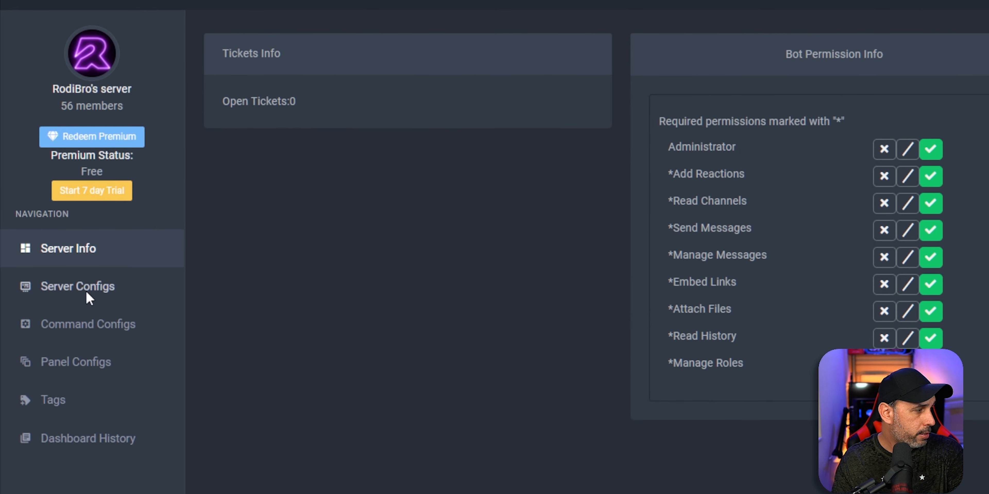
left_click(89, 300)
scroll(569, 221, "down", 3)
scroll(622, 244, "up", 1)
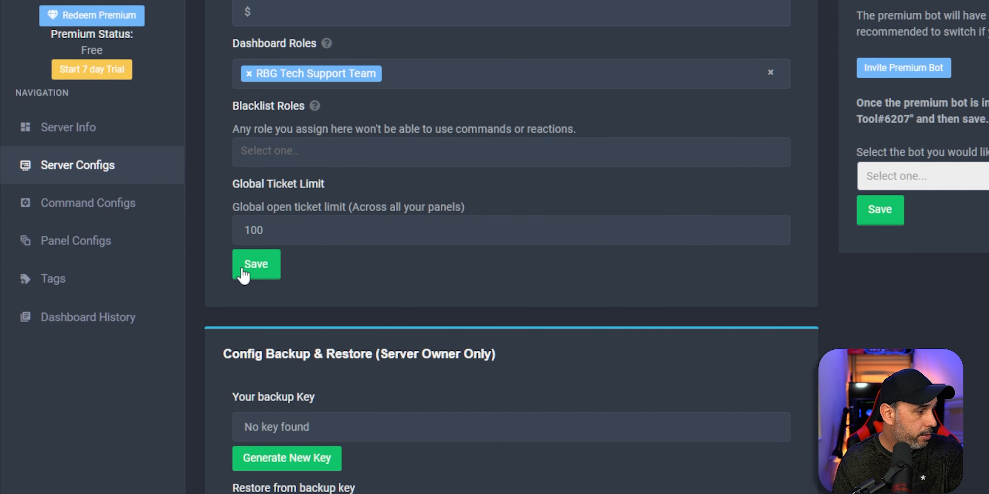
scroll(584, 288, "down", 6)
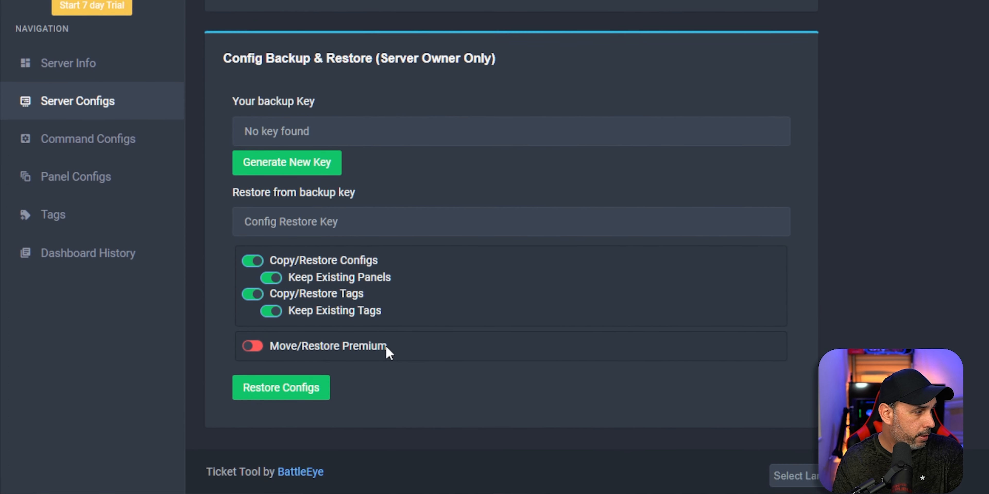
Open the Command Configs and review the ticket commands, including Re-Open, Close, Delete, Add, Remove and Claim Ticket
scroll(102, 303, "up", 8)
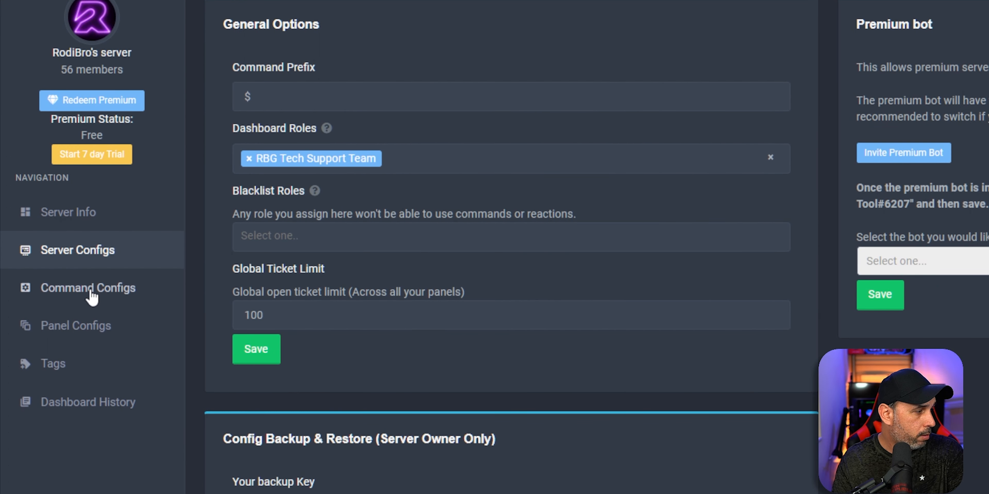
left_click(92, 296)
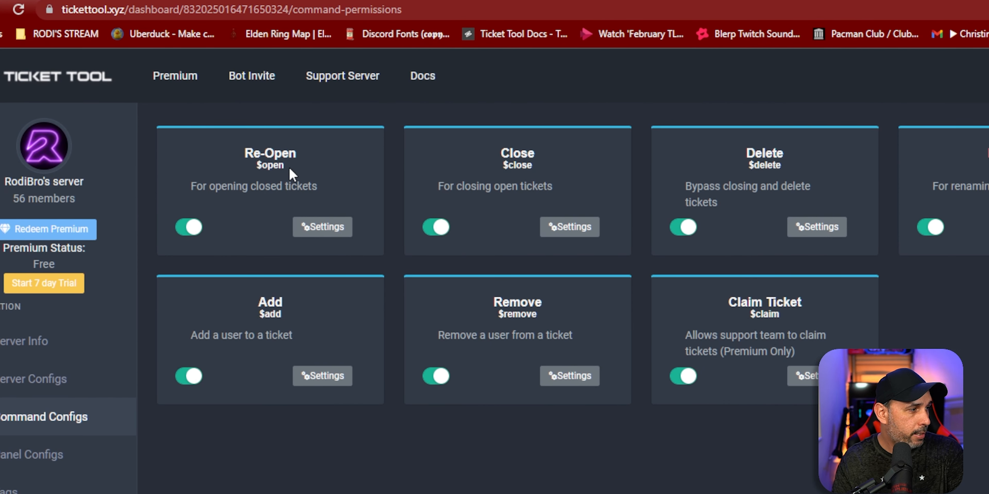
left_click_drag(537, 167, 494, 170)
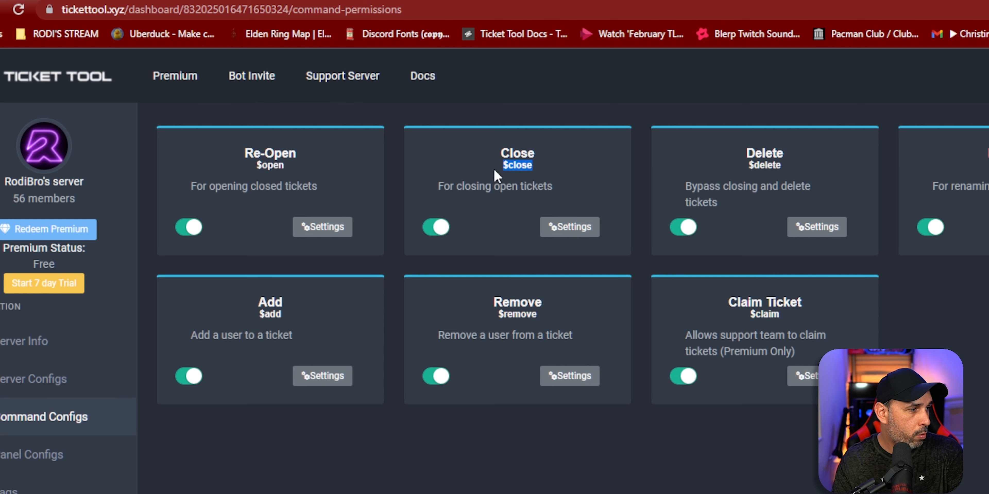
left_click_drag(737, 186, 792, 186)
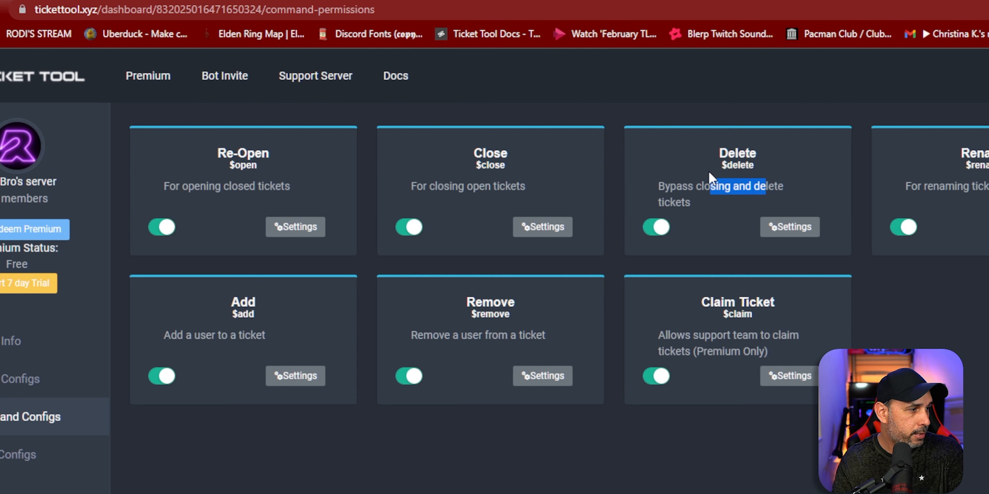
left_click(772, 185)
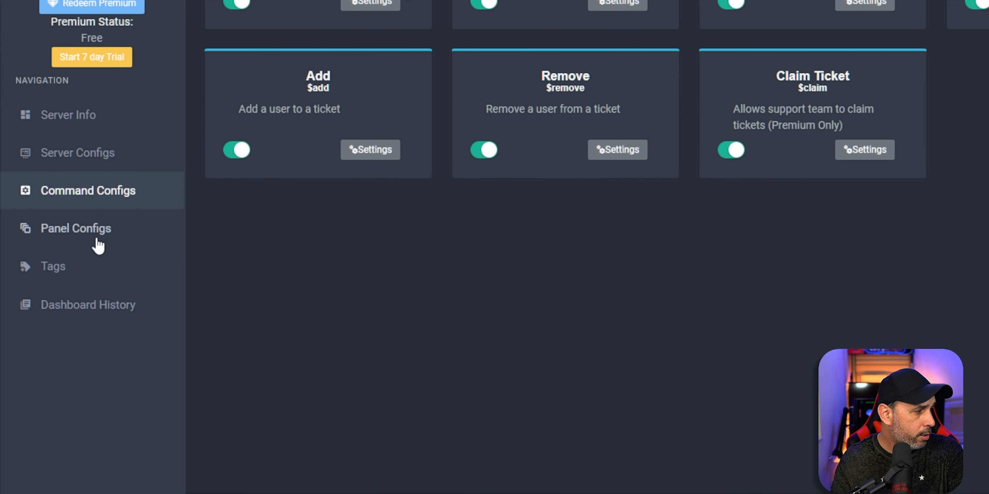
In the Panel Configs, review the new-panel form's name, support team roles and panel channel options, and close it without creating a panel
left_click(94, 232)
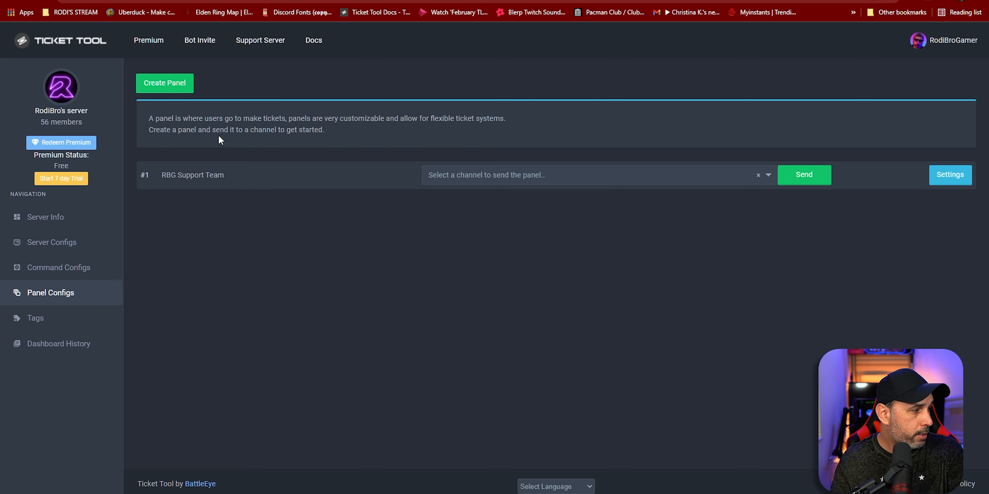
left_click(167, 83)
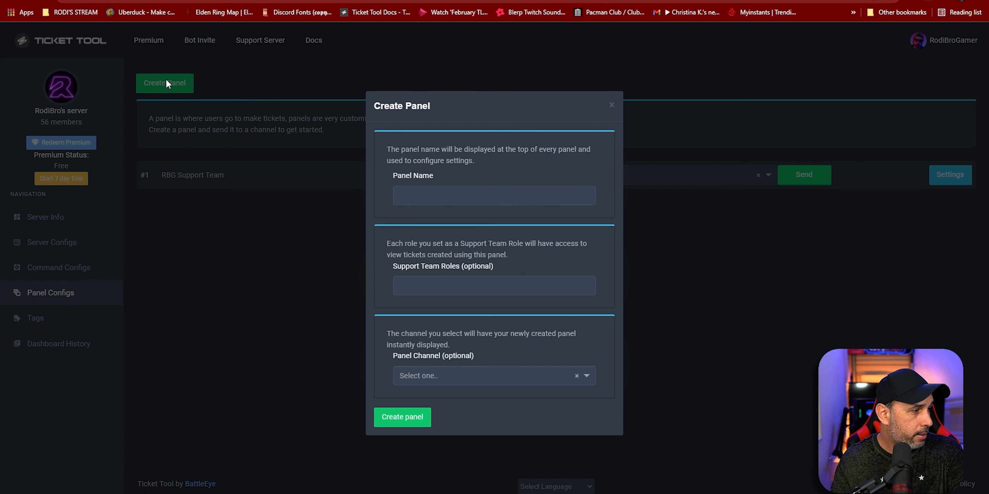
left_click(448, 197)
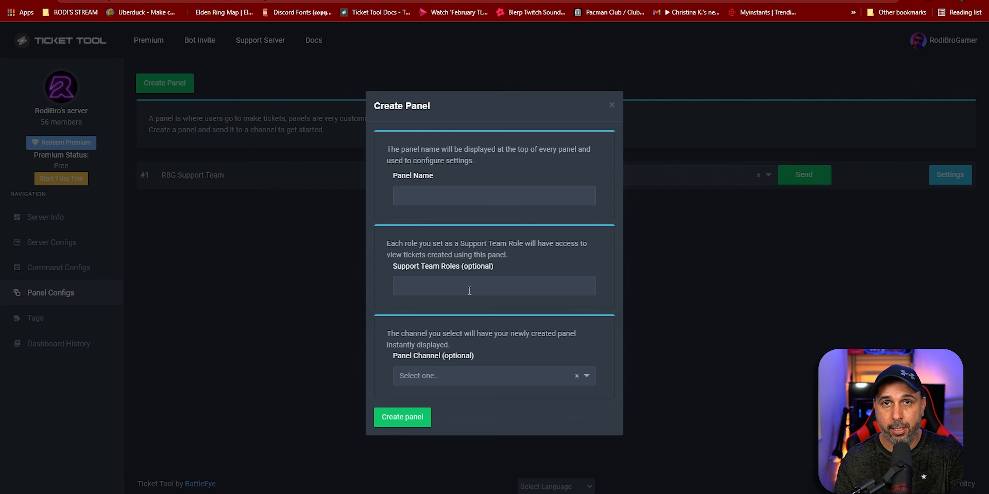
left_click(453, 294)
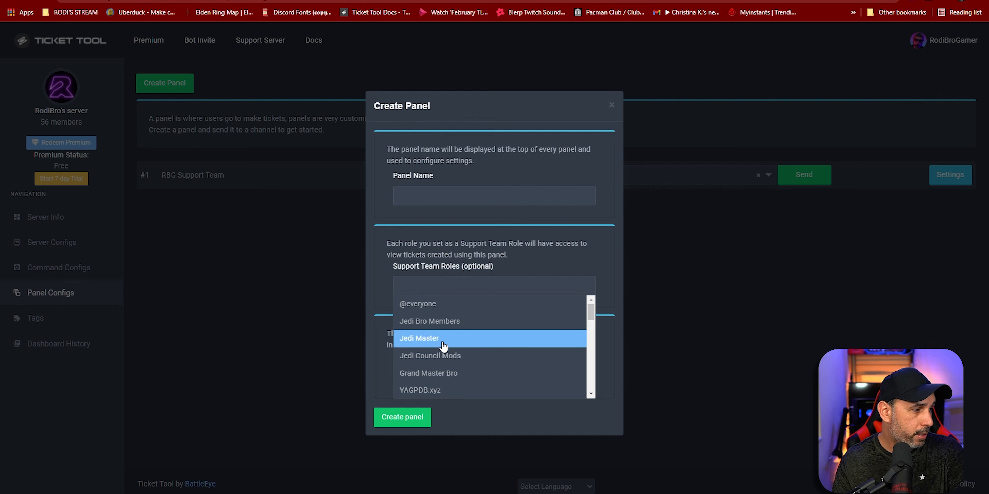
scroll(460, 359, "down", 2)
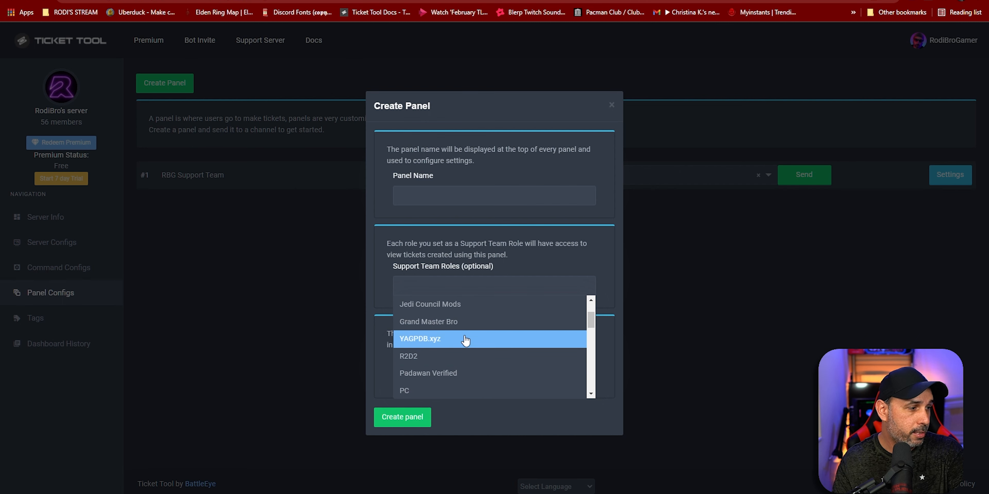
scroll(475, 363, "up", 2)
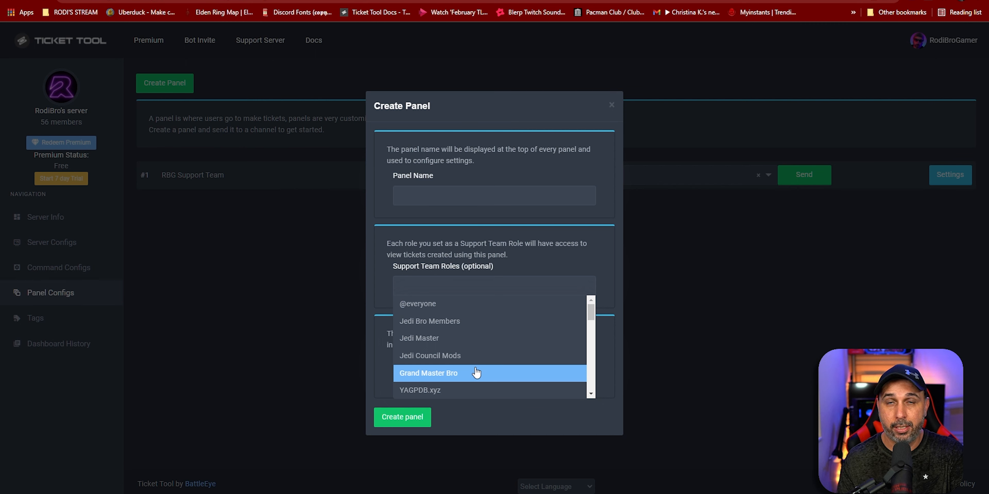
left_click(612, 286)
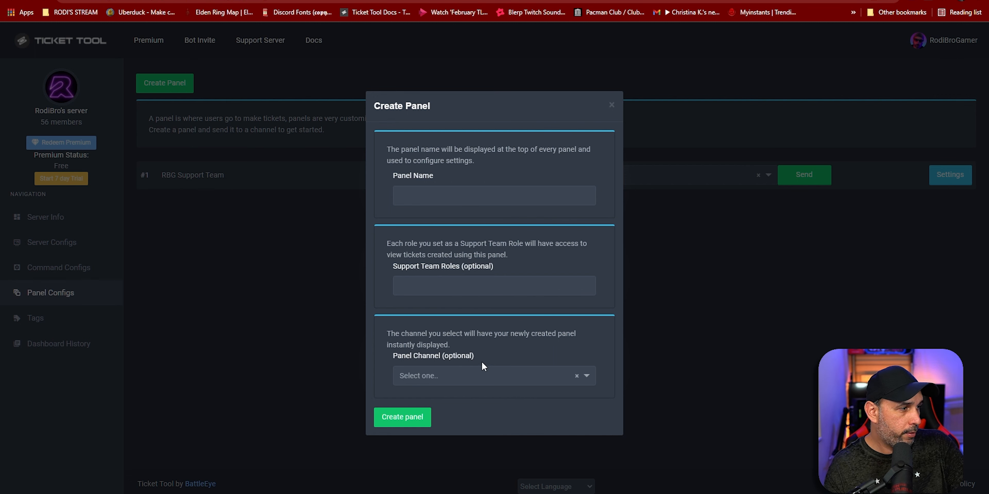
left_click(457, 385)
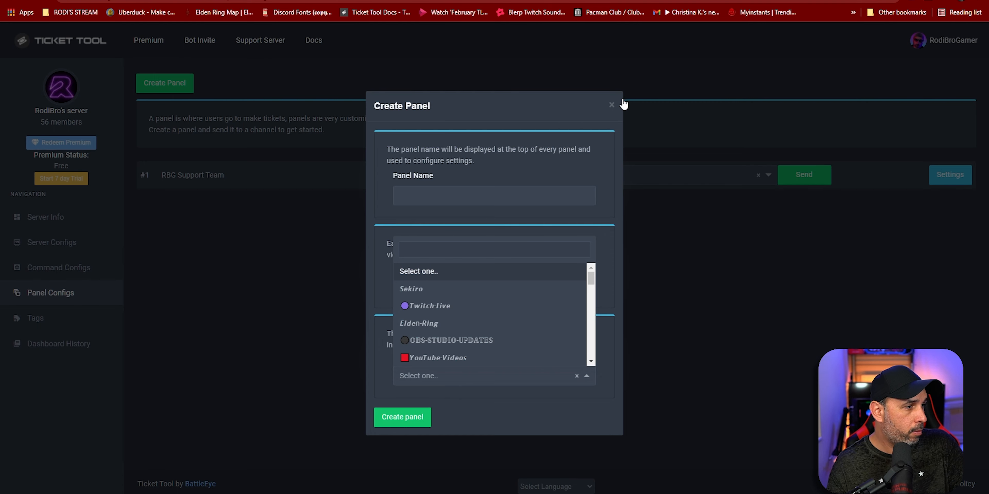
left_click(611, 105)
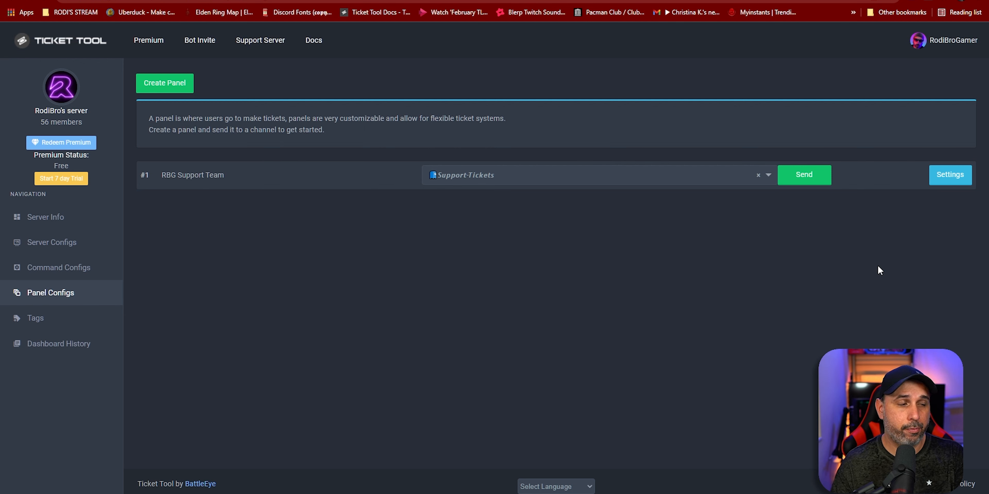
Open the RBG Support Team panel's settings and review the ticket message's text and embed description under Ticket Options
left_click(942, 186)
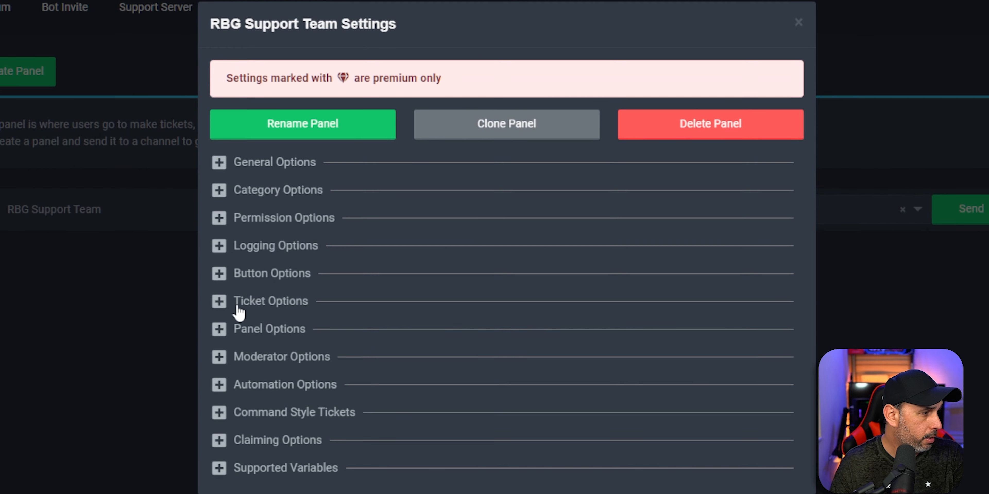
left_click(239, 306)
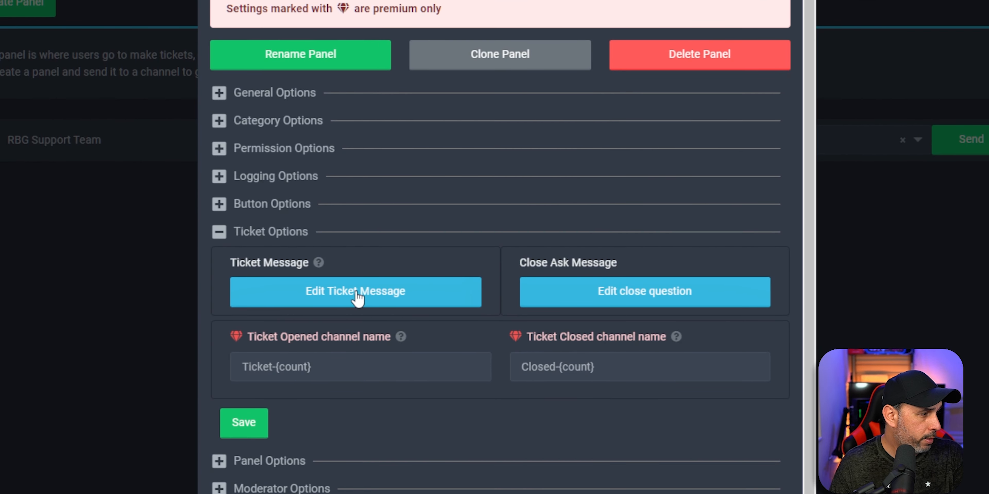
left_click(326, 297)
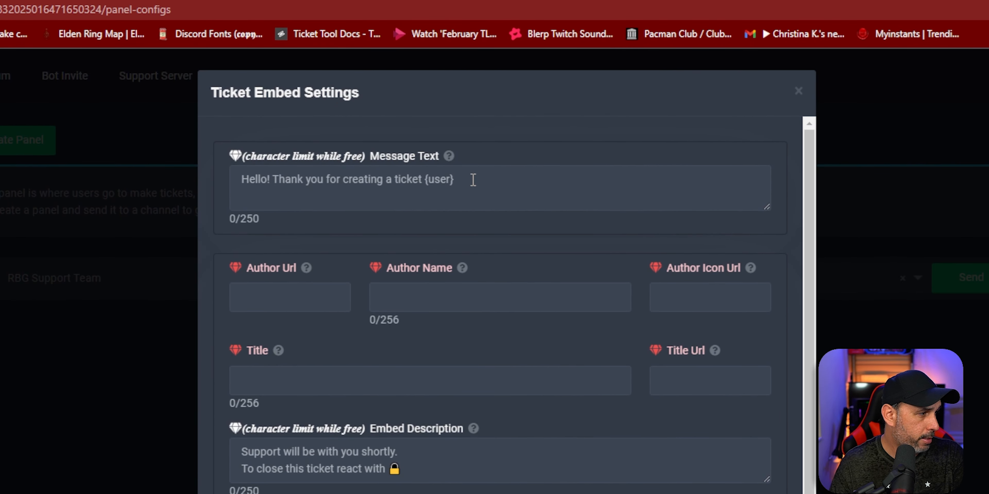
left_click_drag(465, 180, 240, 178)
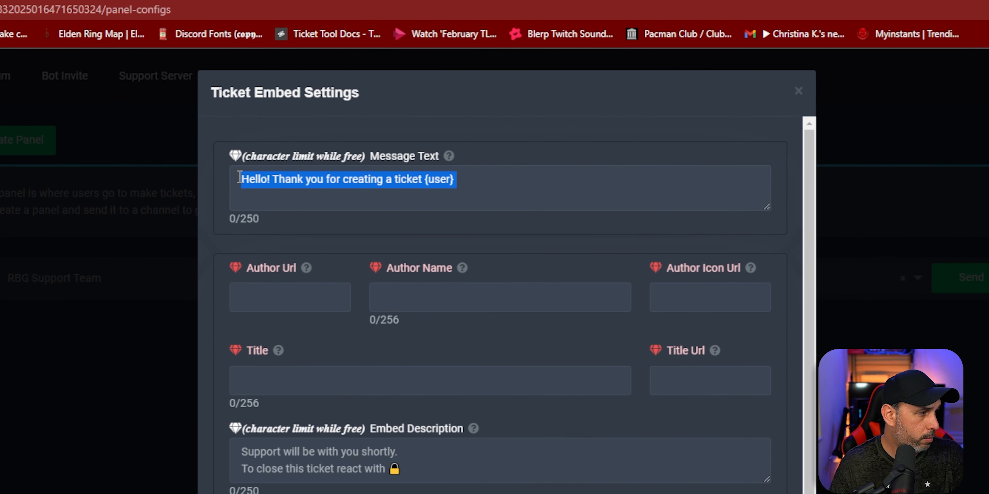
left_click(490, 190)
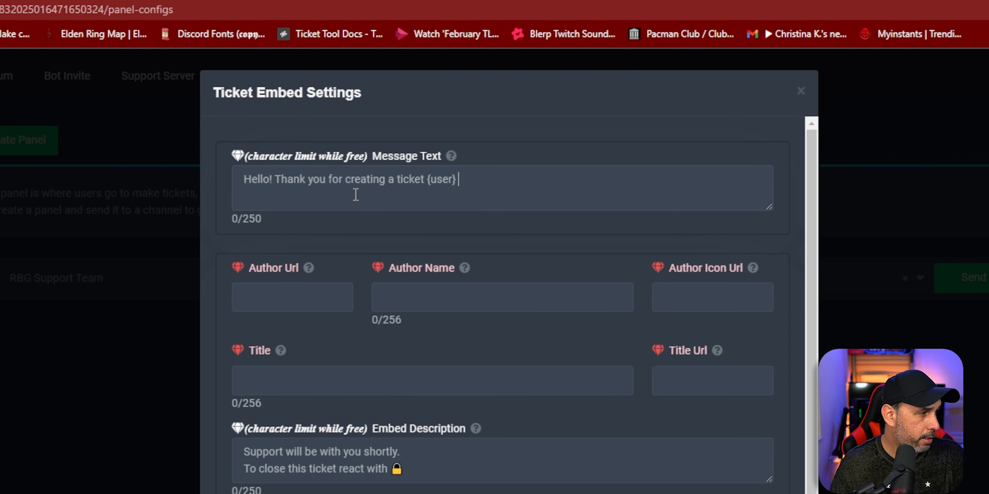
scroll(439, 347, "down", 4)
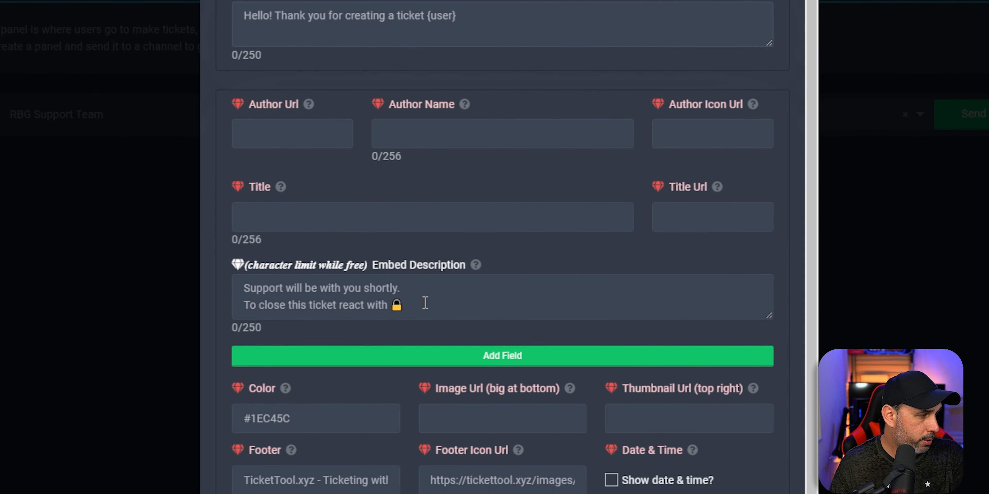
left_click_drag(409, 310, 234, 300)
left_click(448, 290)
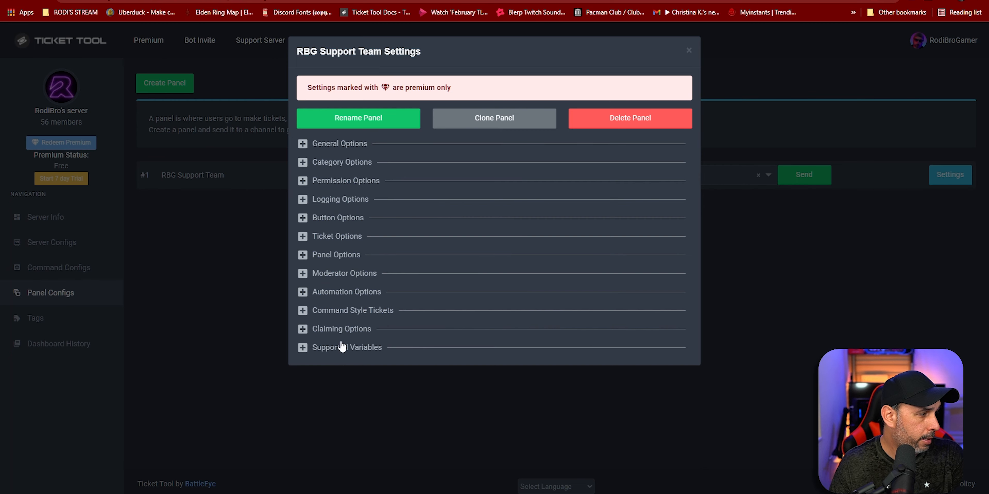
Review the RBG Support Team panel's Claiming Options and leave the panel settings
left_click(302, 329)
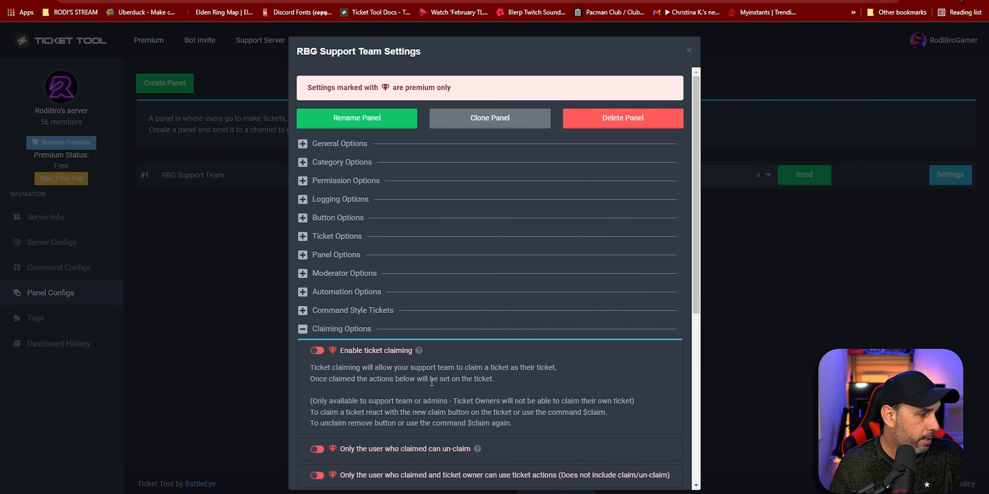
scroll(482, 412, "down", 2)
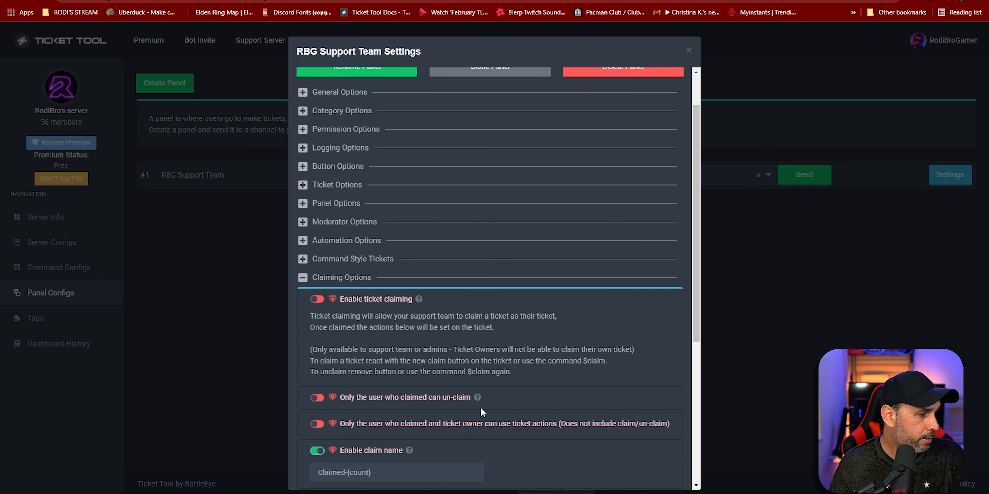
left_click(303, 282)
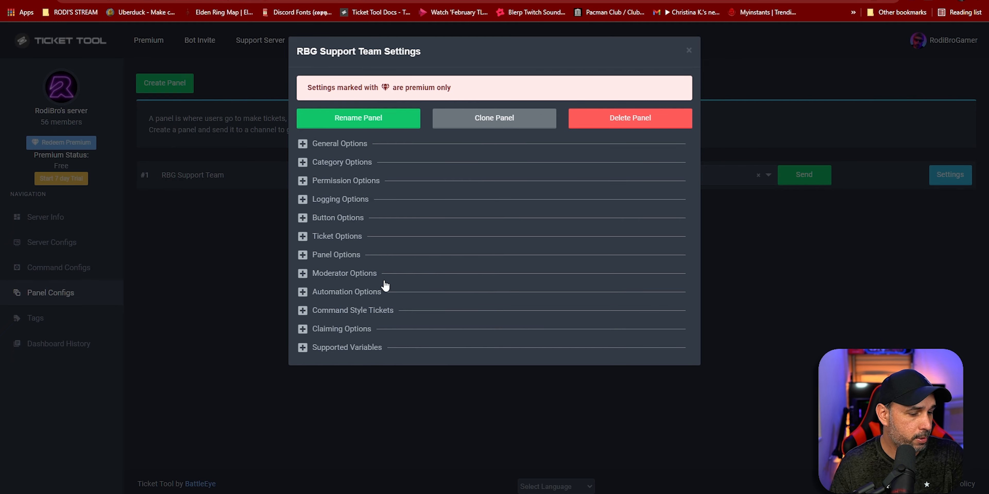
key("Escape")
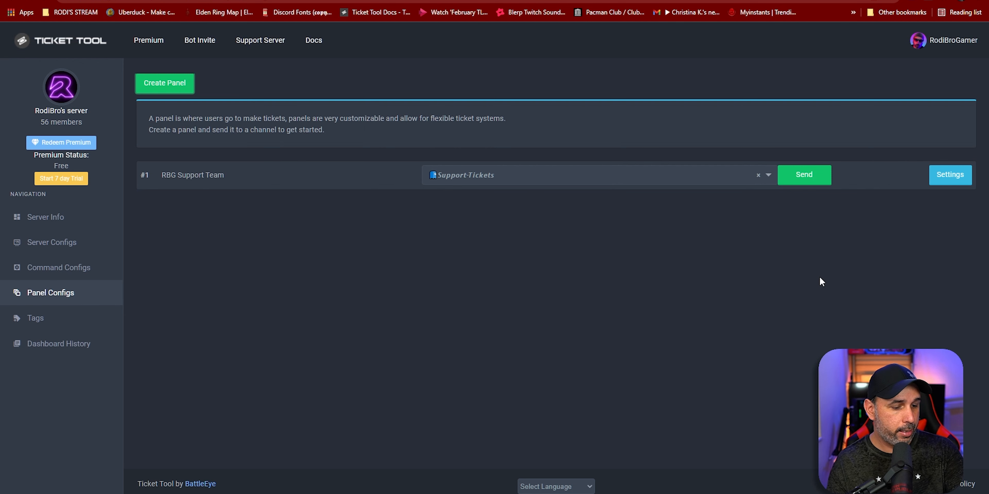
Switch to Discord, create a test ticket from the RBG Support Team panel in Support-Tickets, and open the new ticket channel
mouse_move(694, 493)
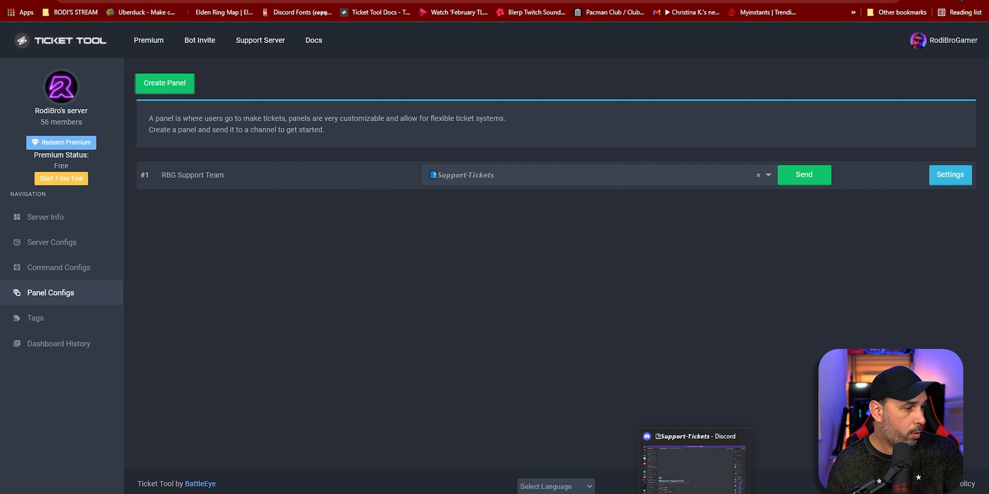
left_click(694, 471)
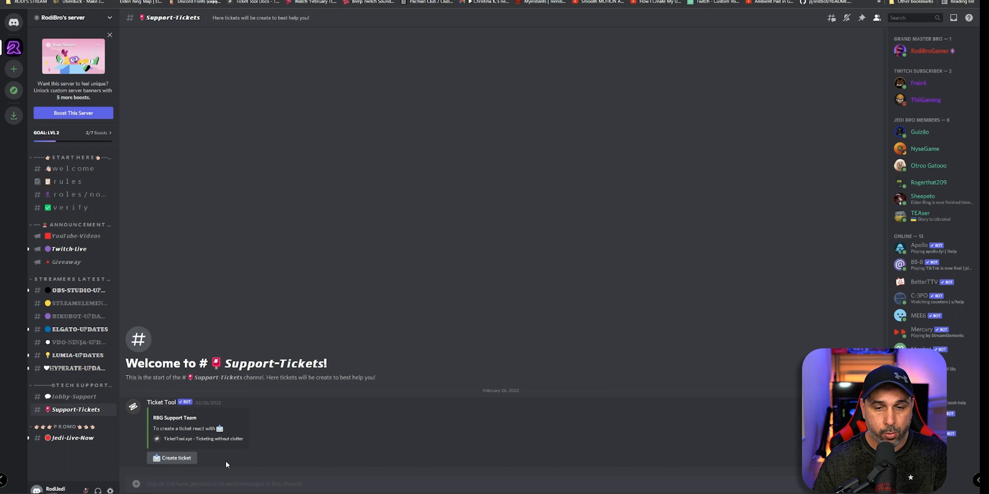
left_click(177, 460)
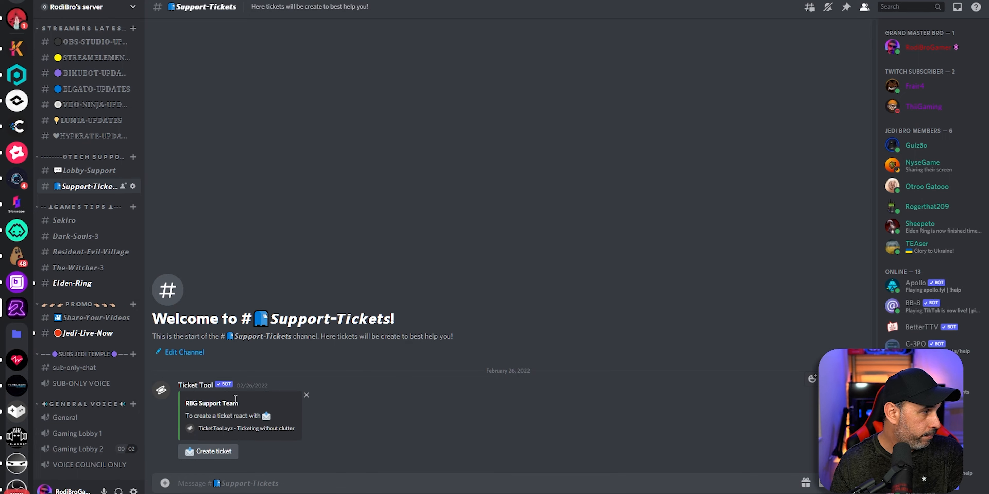
scroll(99, 422, "up", 11)
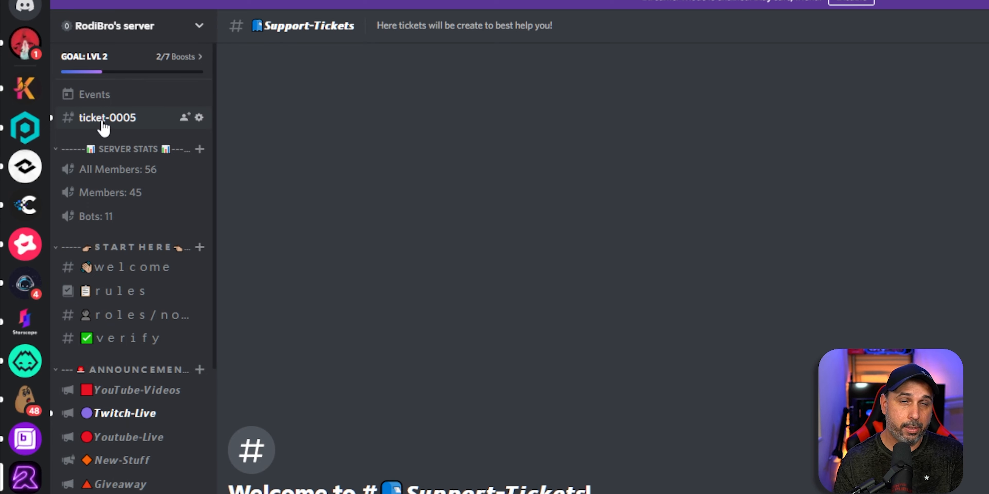
left_click(116, 119)
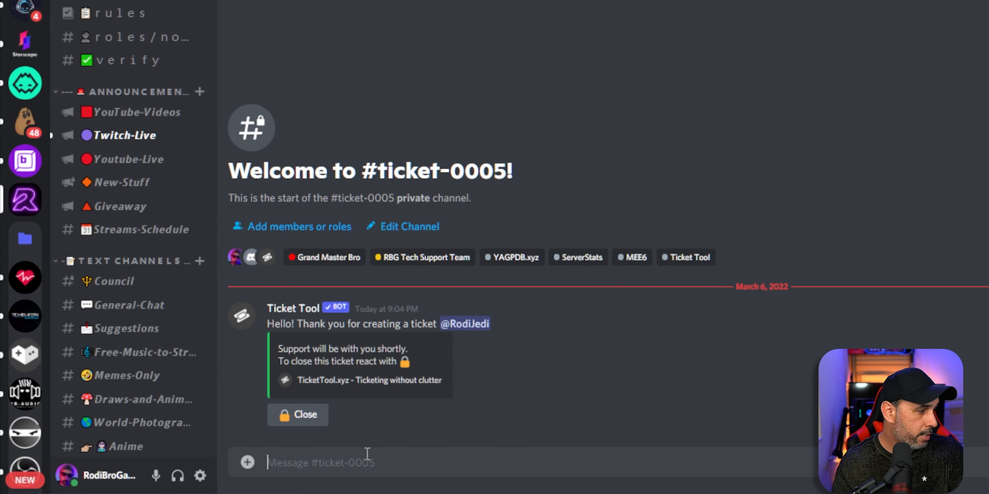
Close the test ticket, confirm the closure, and delete the ticket using the support team controls
left_click(393, 472)
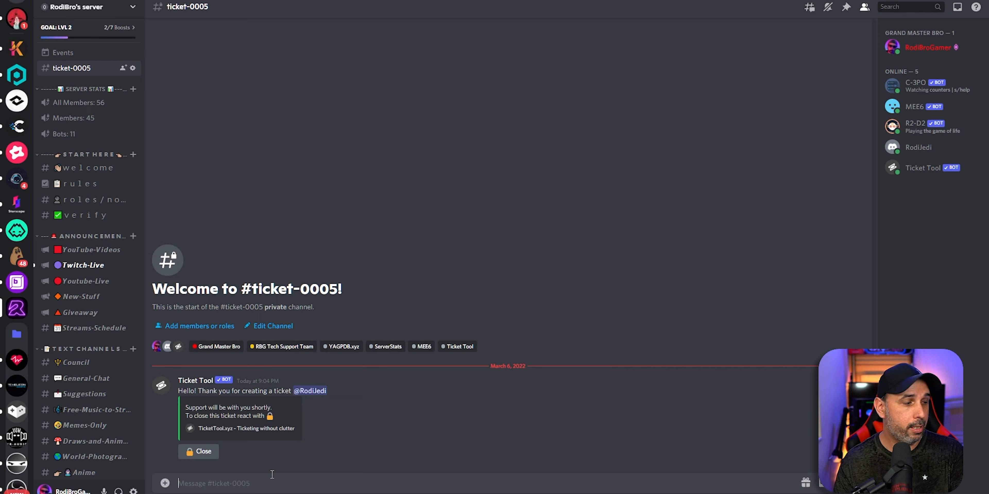
left_click(201, 458)
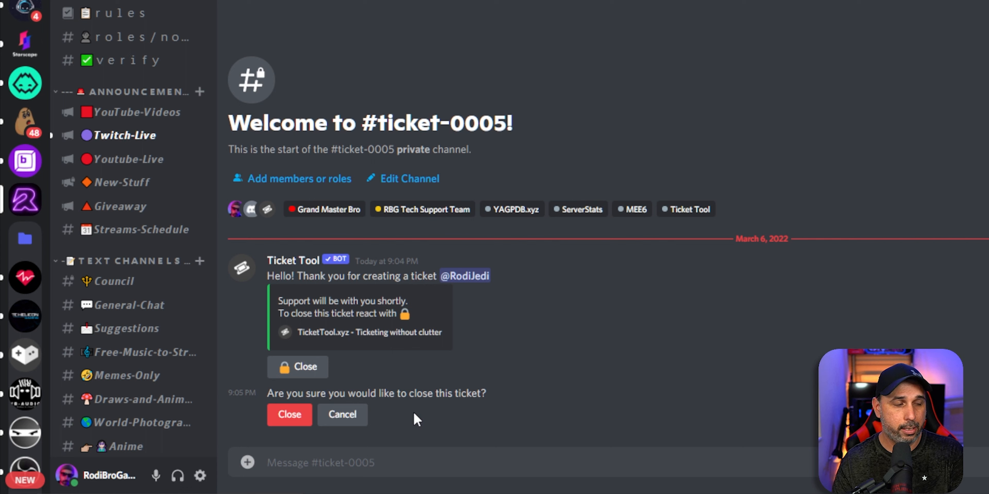
left_click(299, 421)
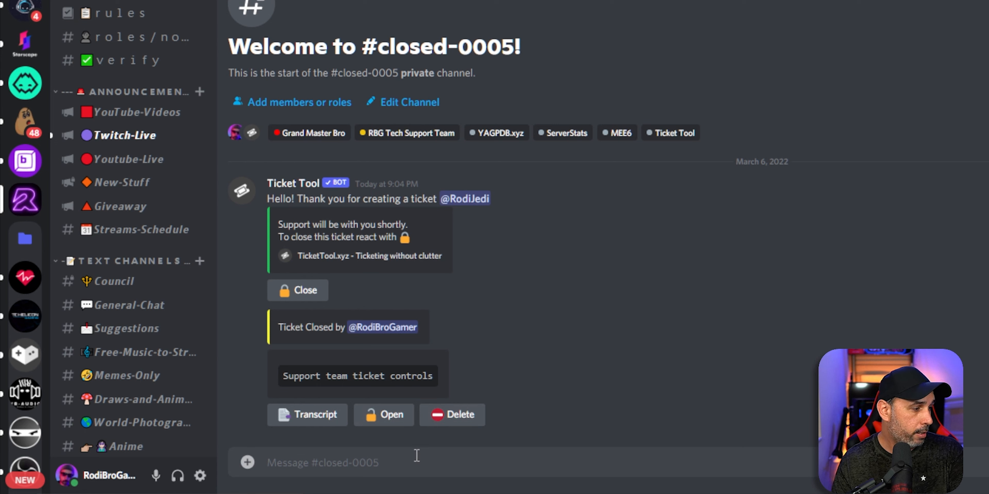
left_click(464, 422)
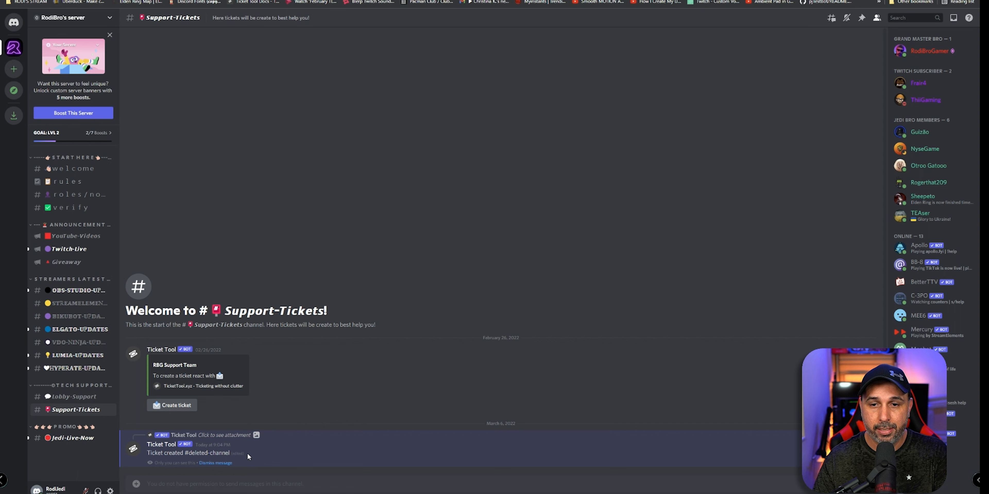